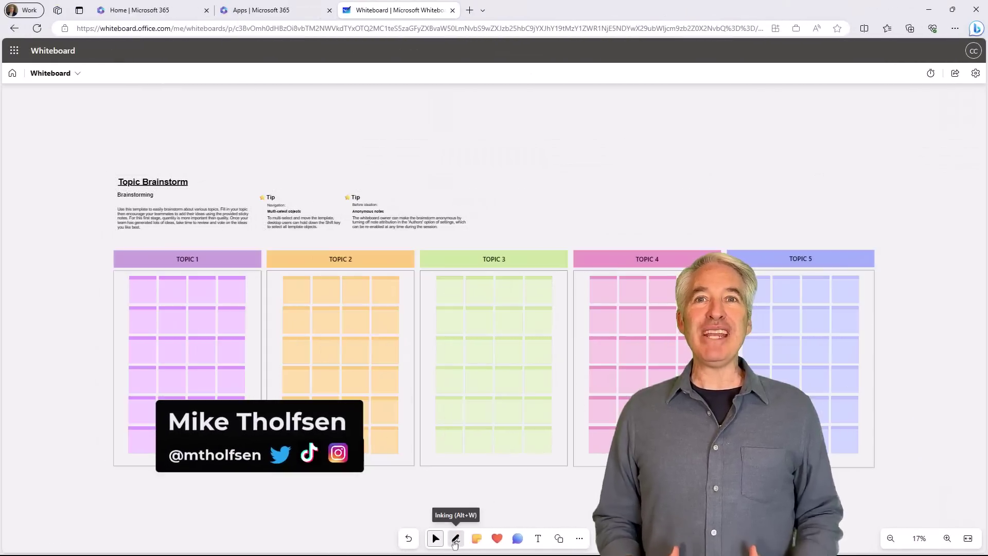
Step: Leave the open board for the home page showing New Whiteboard and the Affinity board tile
left_click(455, 538)
left_click(453, 515)
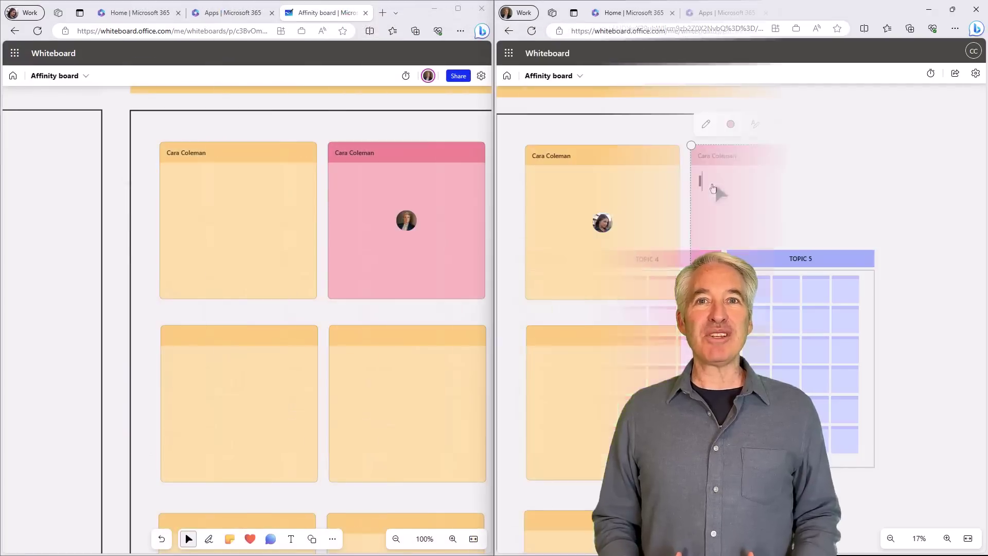
type("I am typing in real time!")
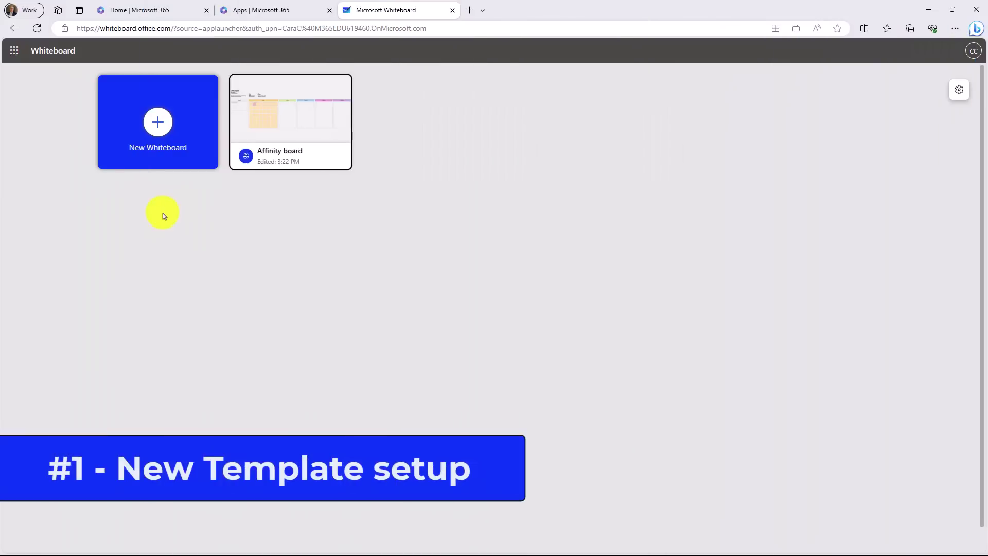
Step: Start a new whiteboard and look through the My templates and Shared with me categories
left_click(158, 125)
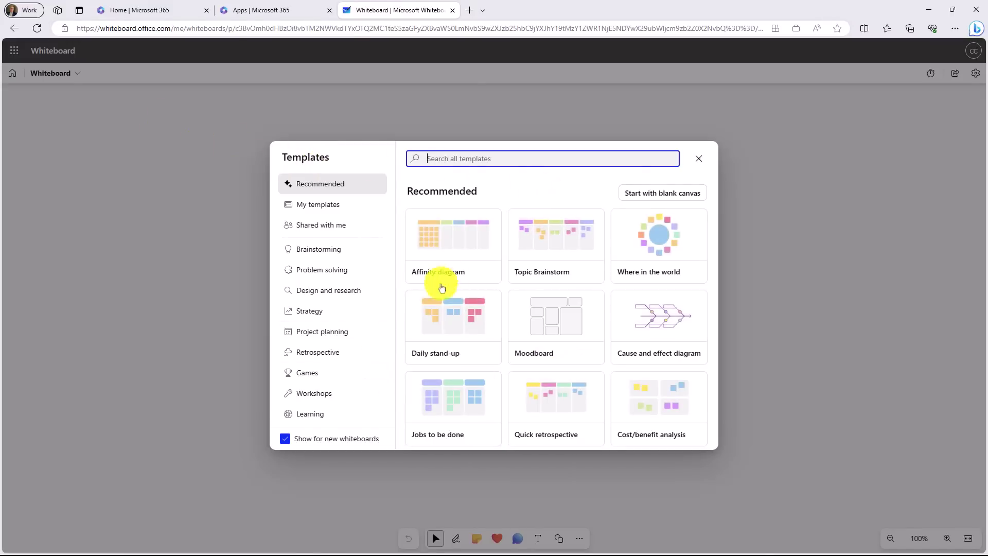
mouse_move(491, 270)
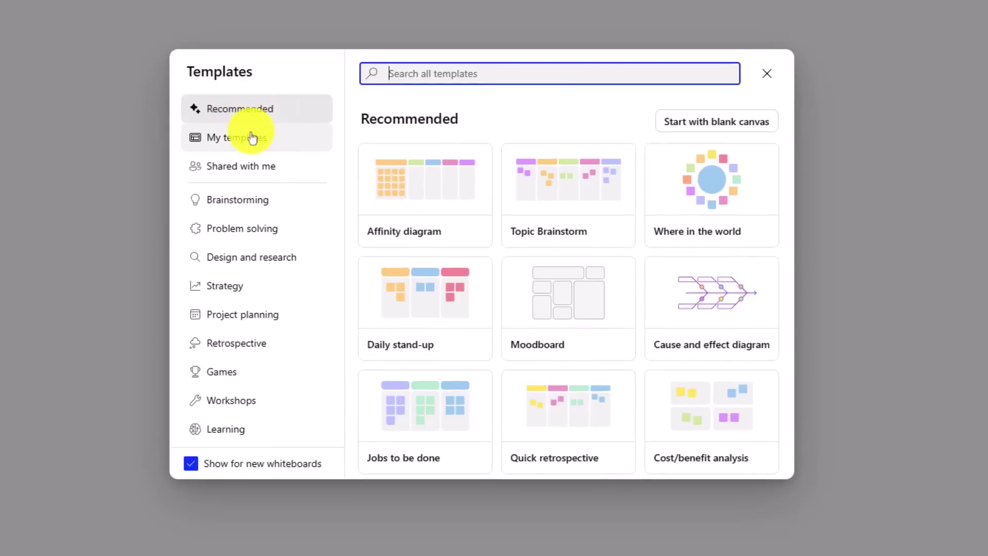
left_click(250, 137)
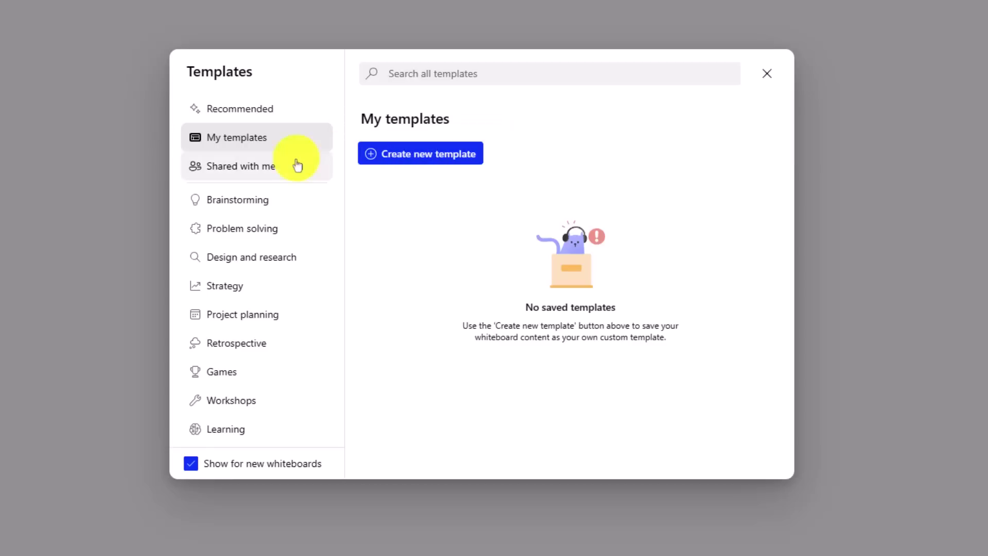
left_click(236, 167)
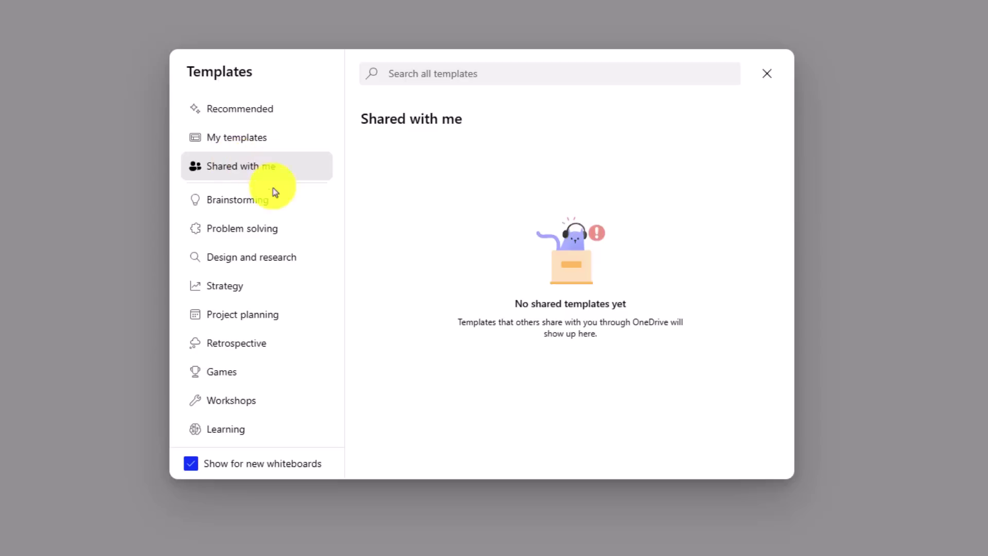
Step: Browse the Brainstorming, Problem solving, Design and research, Project planning and Retrospective template categories
left_click(258, 197)
left_click(266, 231)
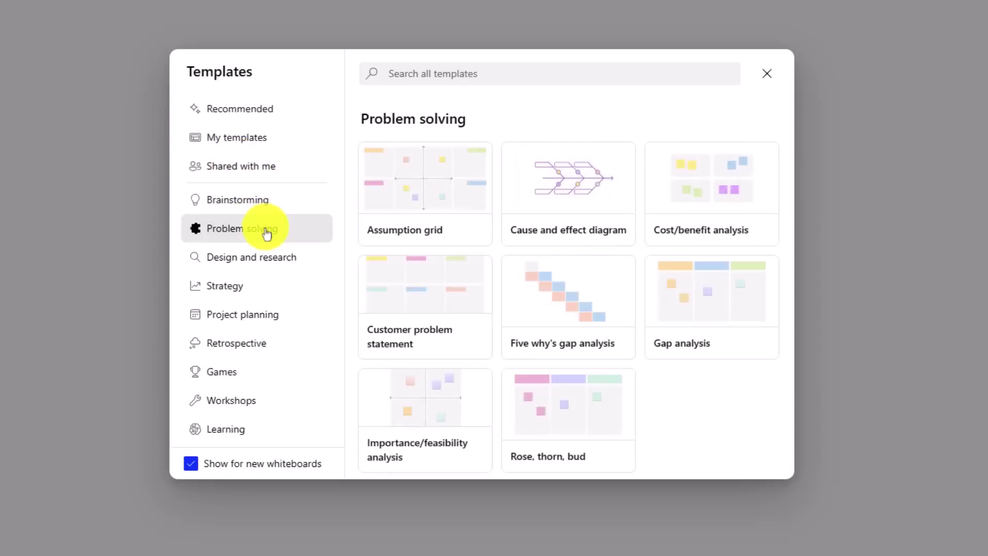
left_click(272, 258)
left_click(261, 311)
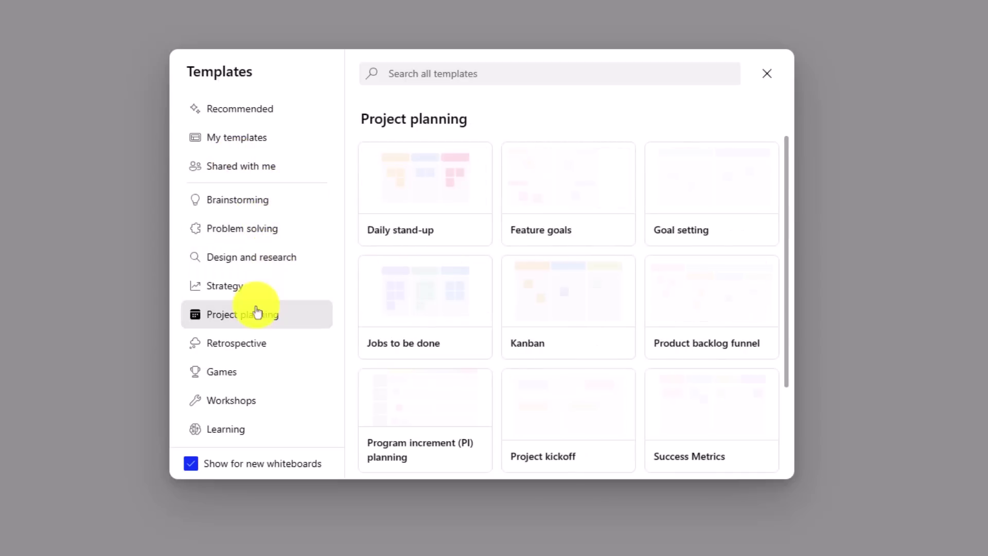
left_click(258, 346)
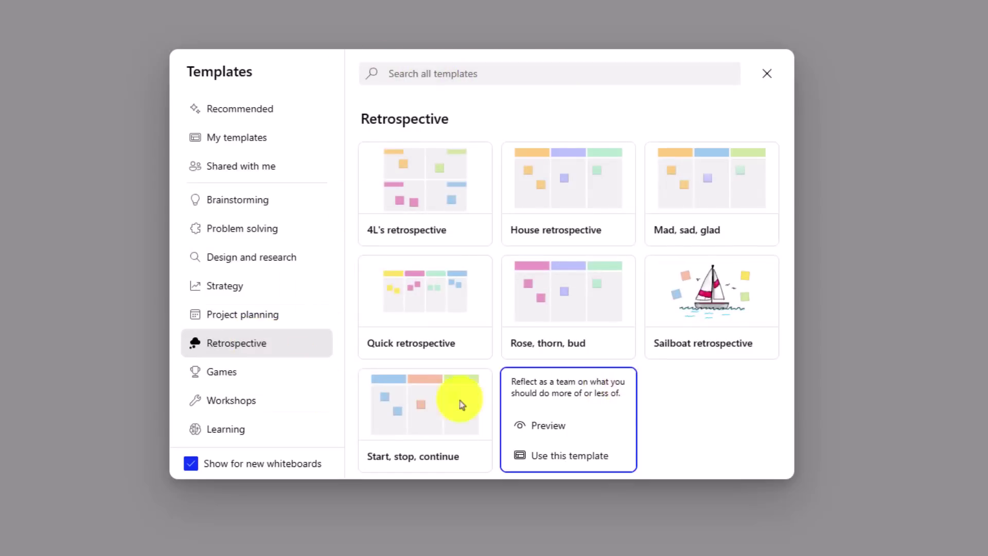
left_click(188, 464)
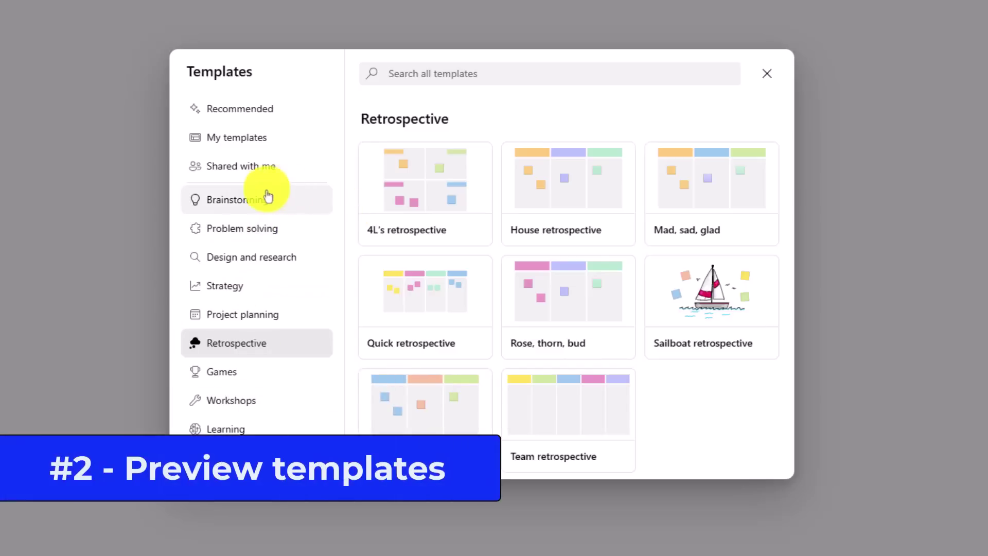
Step: Preview Affinity diagram, Brainstorm, Brainwriting, Moodboard and finally Topic Brainstorm (5 of 5)
left_click(230, 201)
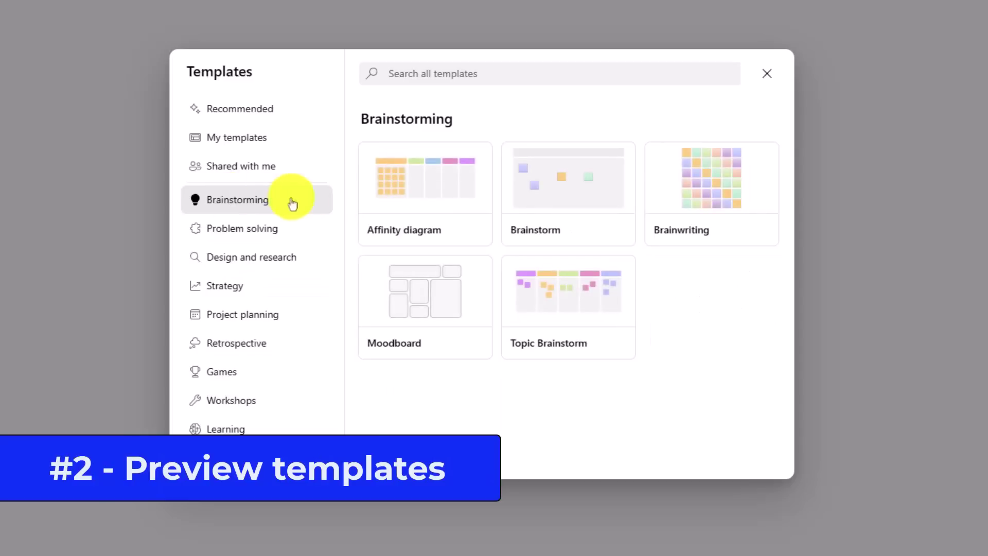
mouse_move(431, 194)
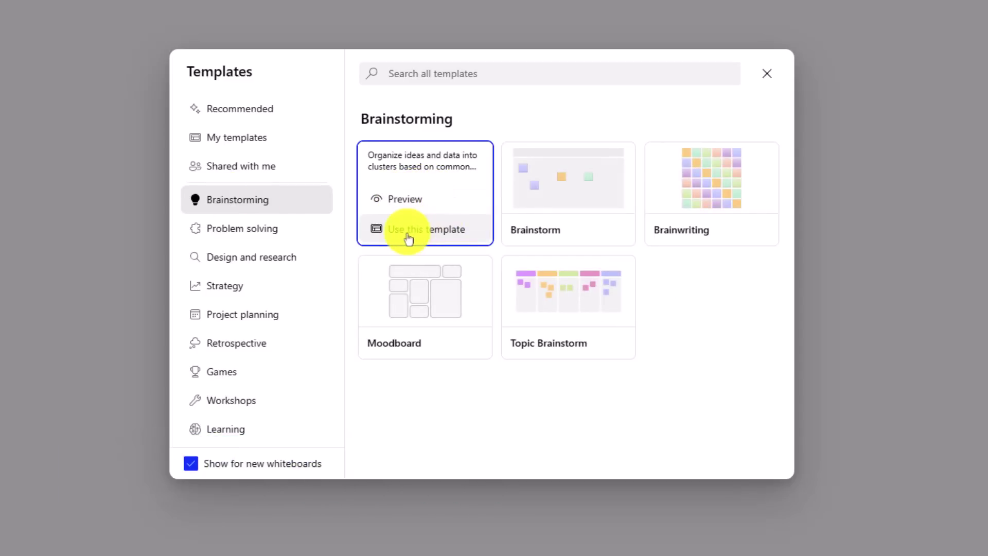
left_click(407, 200)
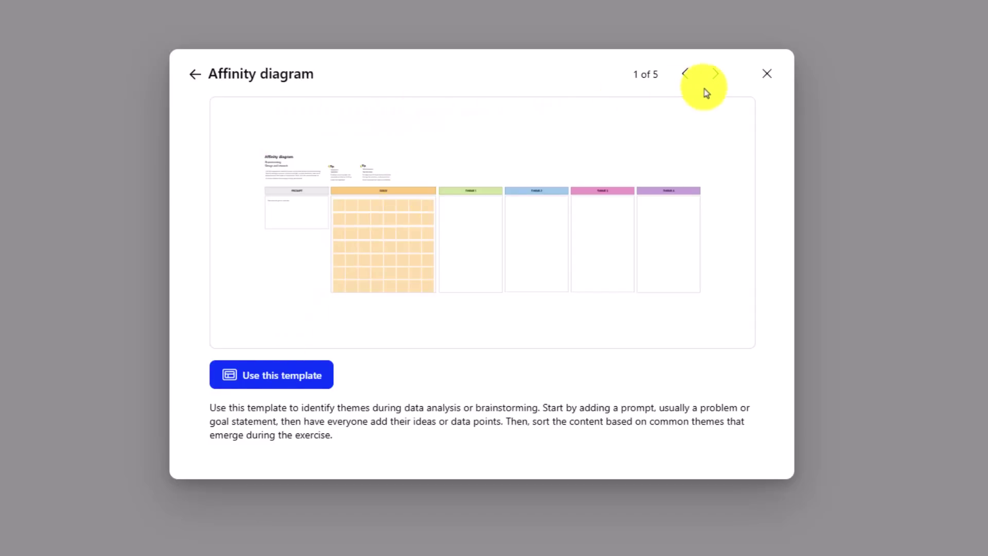
left_click(715, 75)
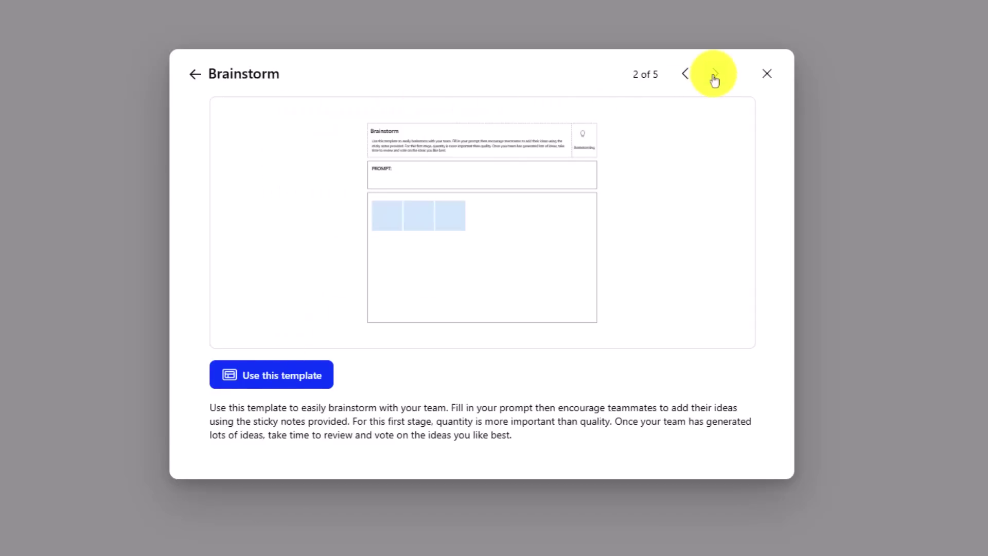
left_click(715, 78)
left_click(715, 77)
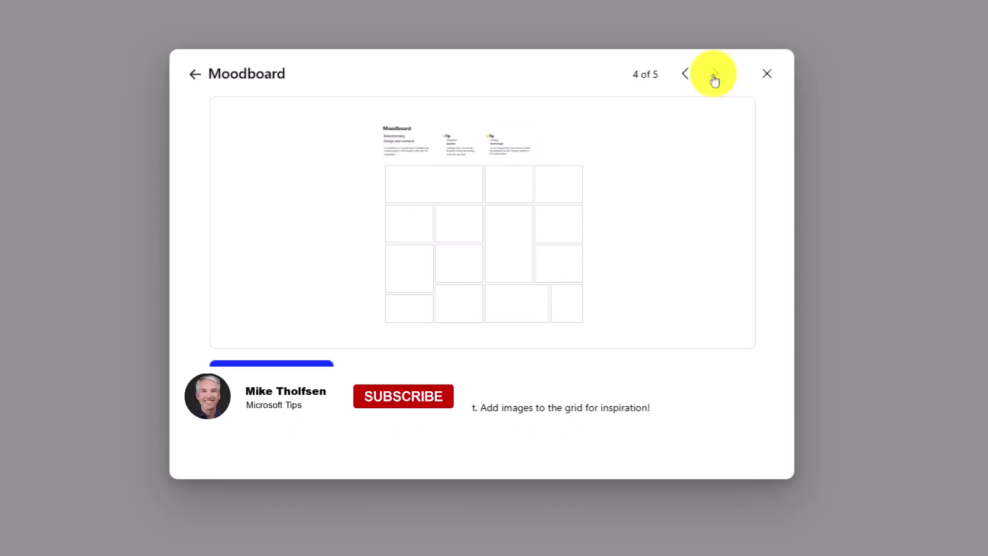
left_click(715, 78)
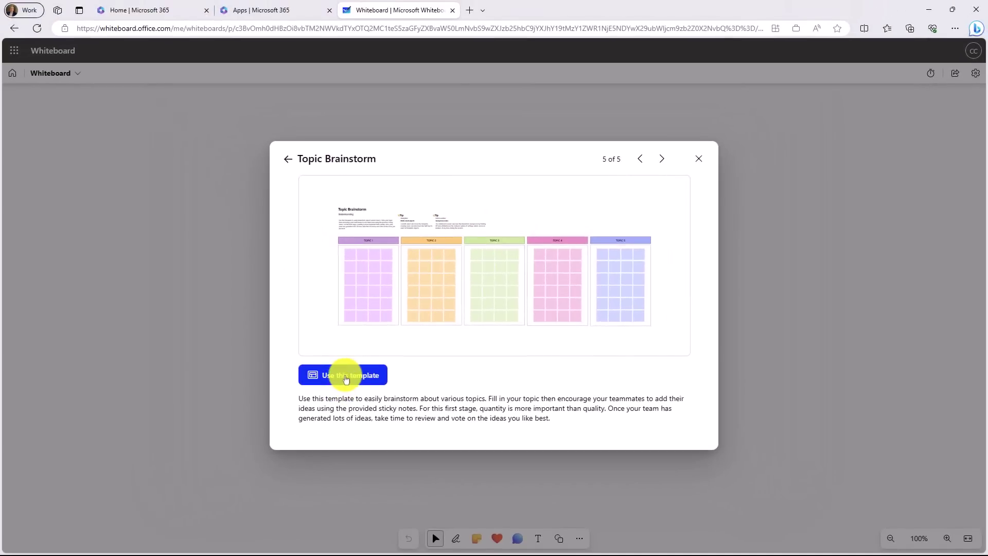
Step: Place the Topic Brainstorm template on the canvas and check the third pen's options
left_click(346, 380)
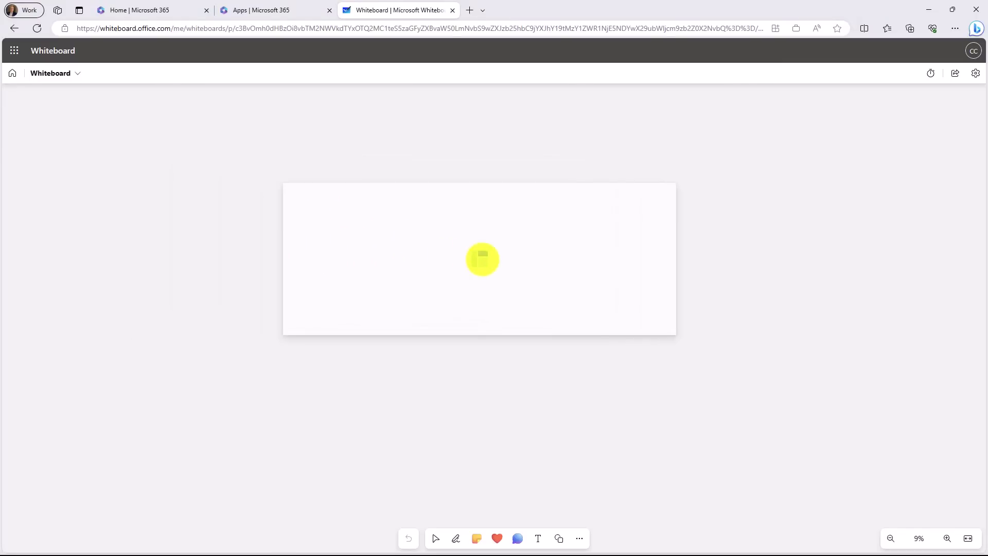
left_click(483, 259)
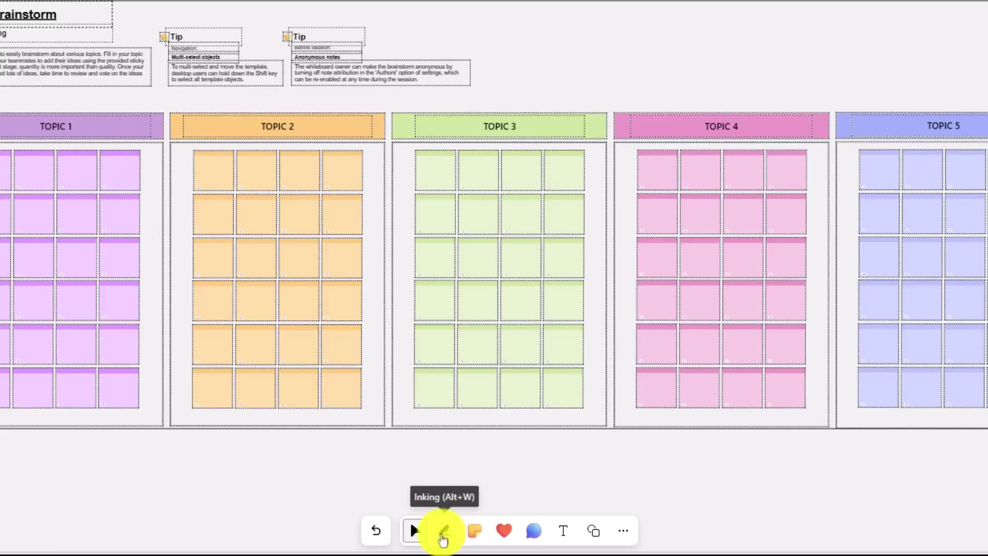
left_click(443, 536)
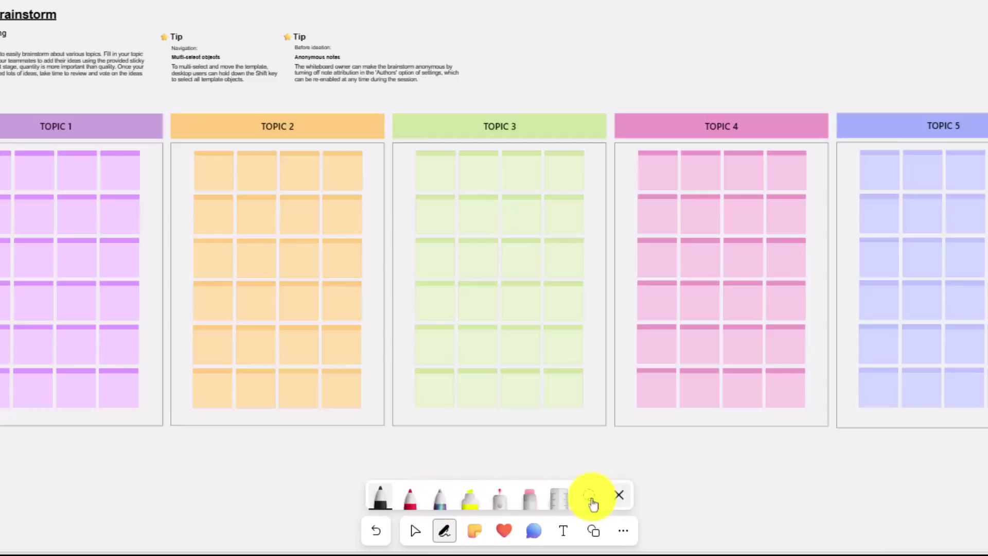
left_click(441, 508)
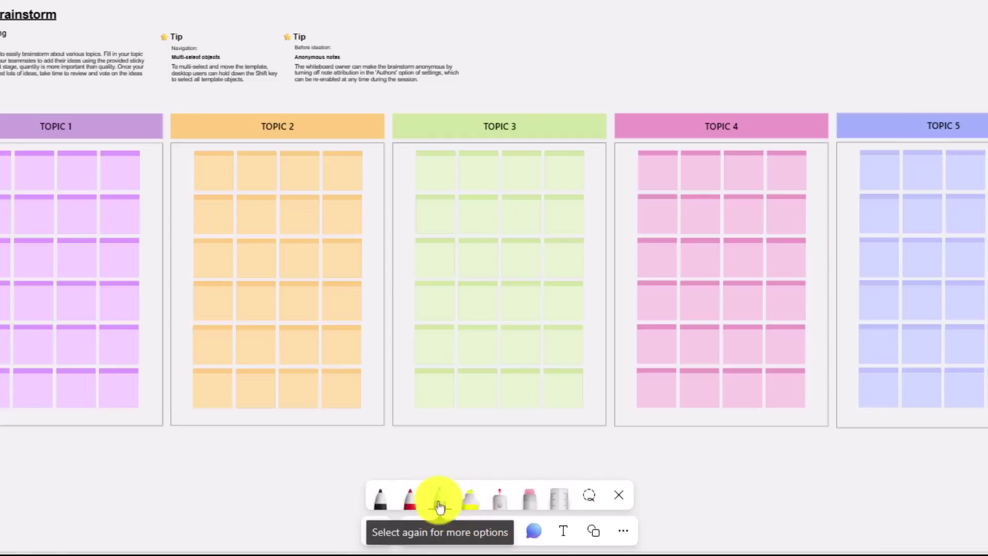
left_click(439, 503)
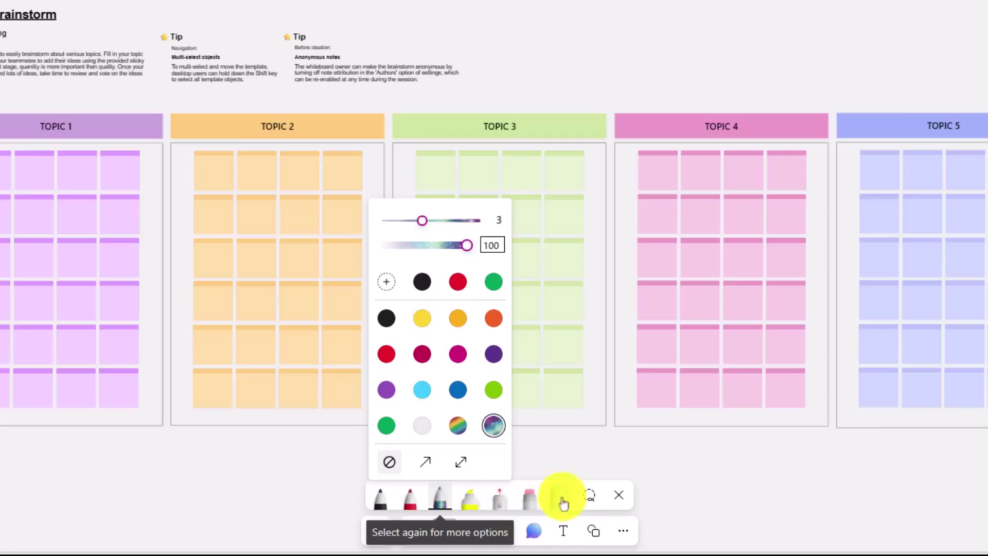
left_click(619, 495)
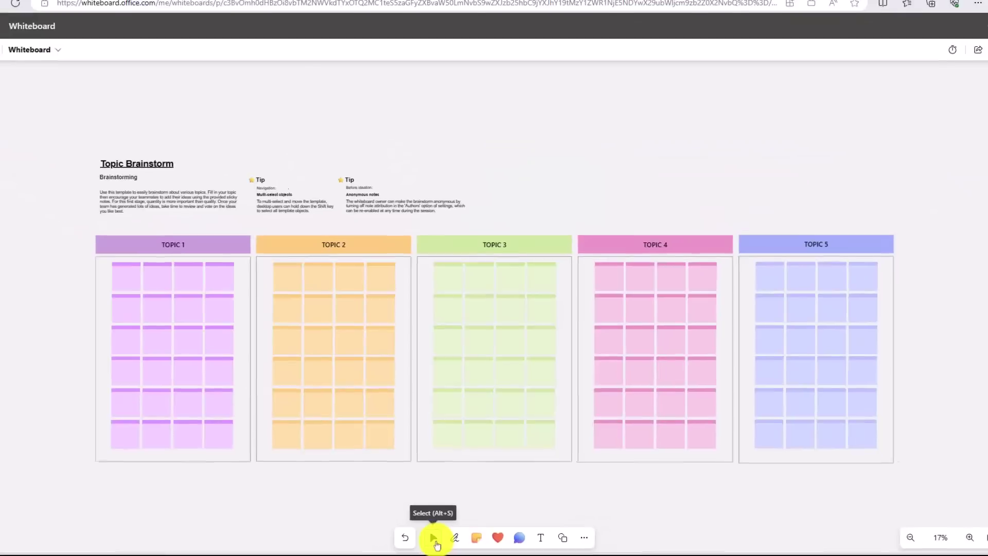
left_click(435, 541)
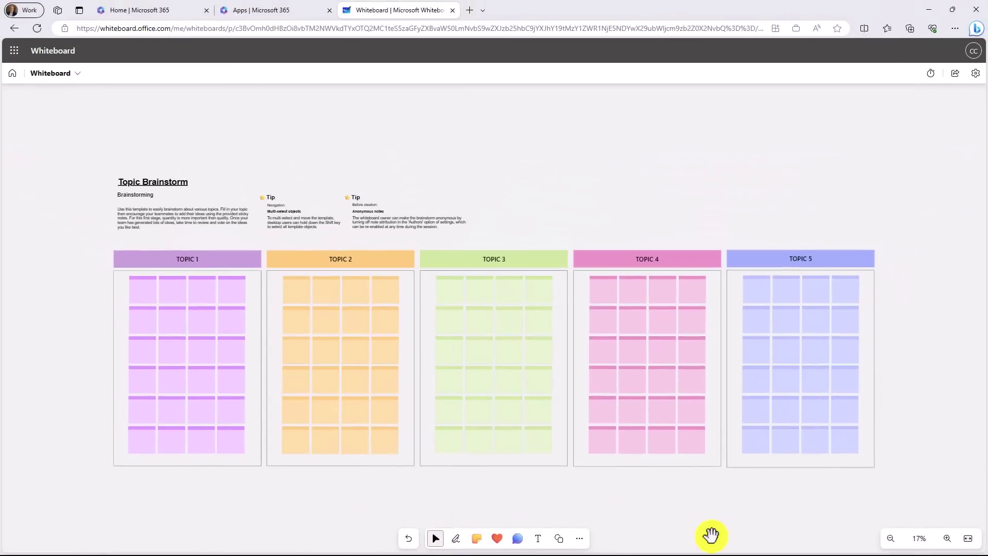
left_click(891, 540)
left_click(890, 540)
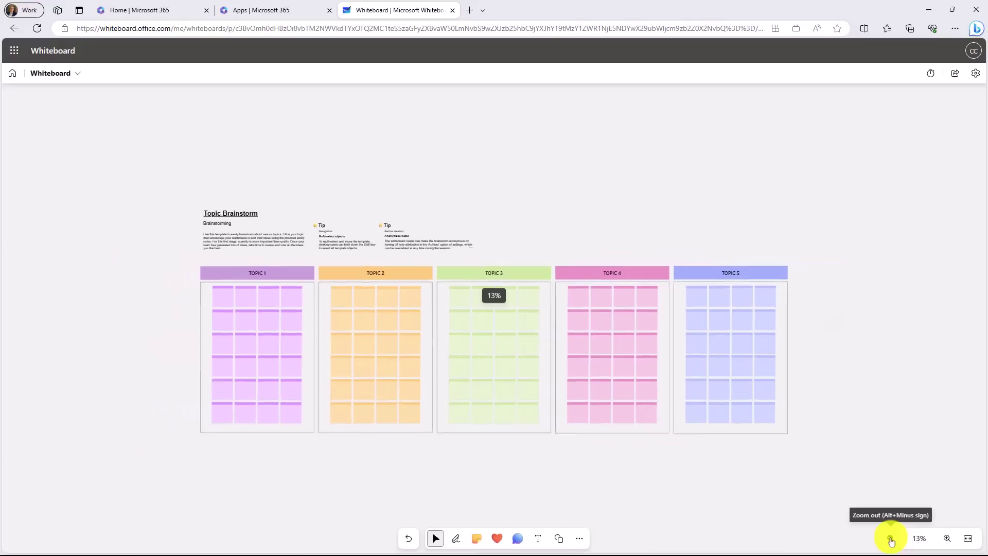
left_click(890, 539)
left_click(947, 540)
left_click(948, 540)
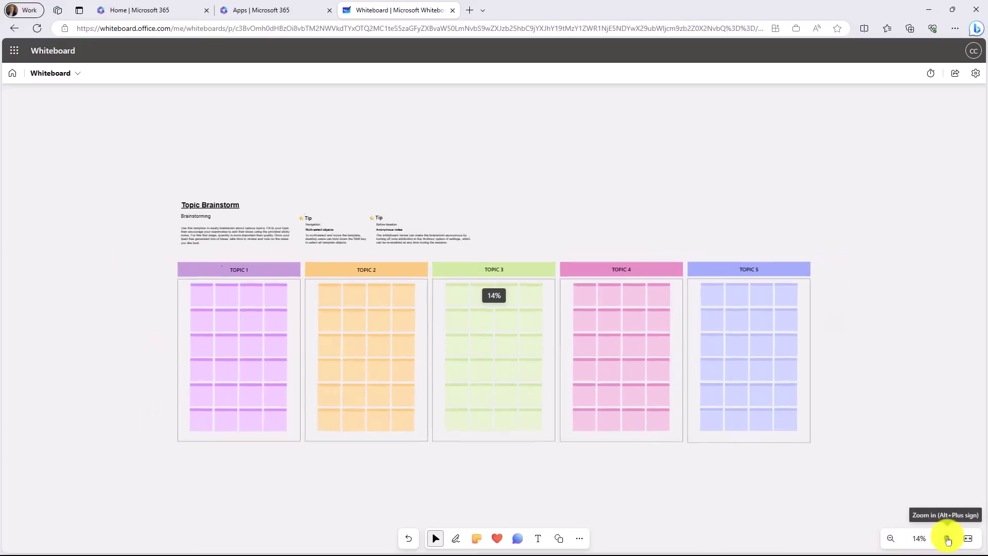
left_click(948, 540)
left_click(948, 539)
left_click(948, 540)
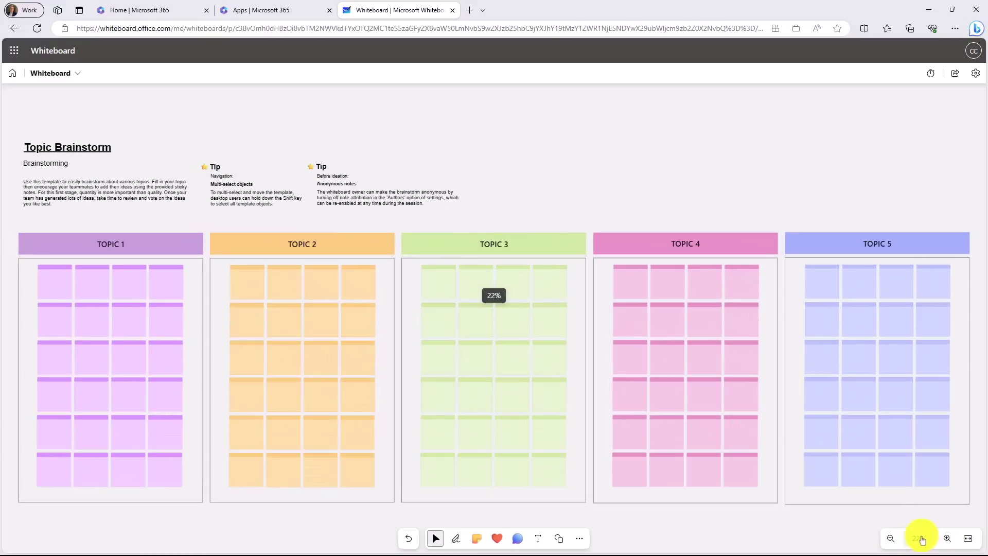
left_click(970, 542)
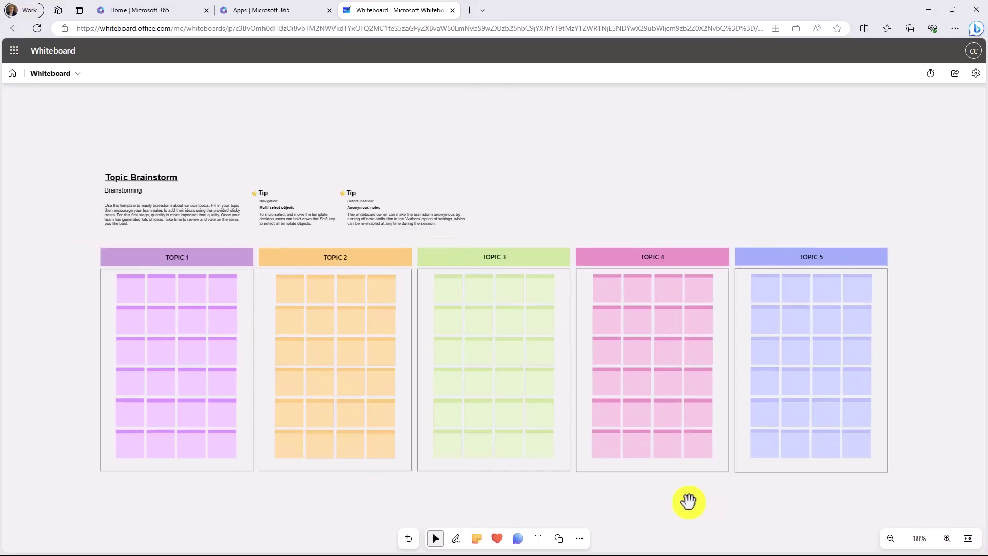
left_click_drag(691, 510, 746, 485)
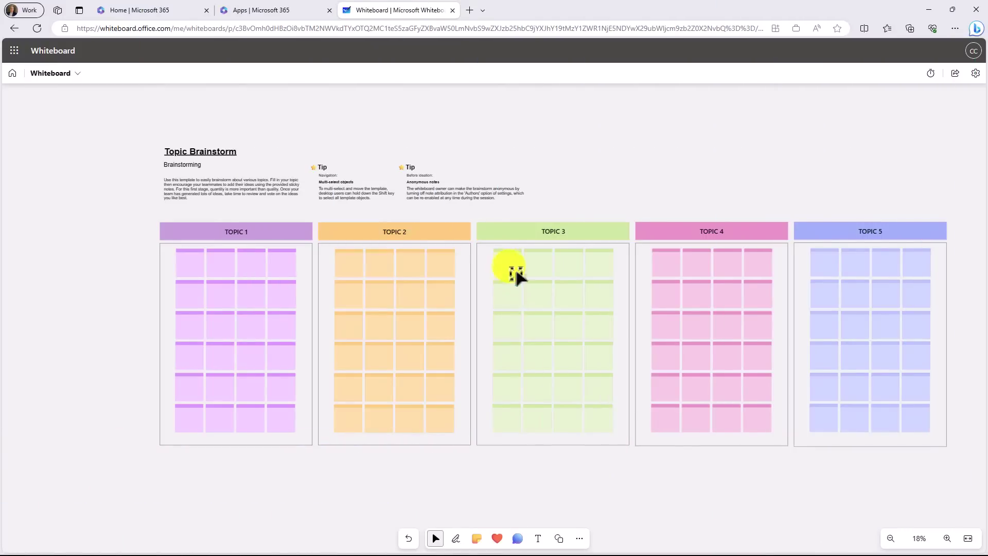
Step: Post the comment 'The new commenting feature is great!' on the first Topic 3 note
scroll(512, 266, "up", 6)
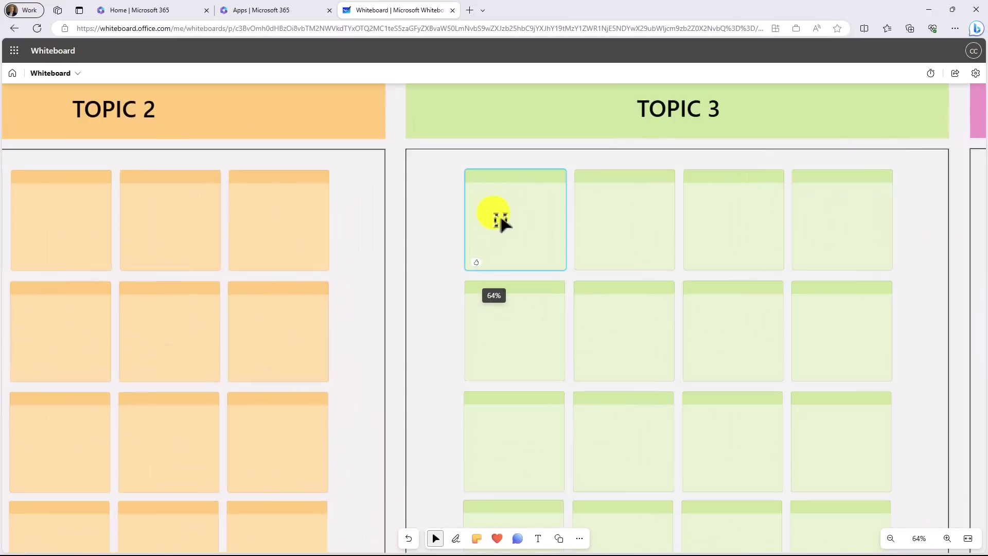
left_click(486, 198)
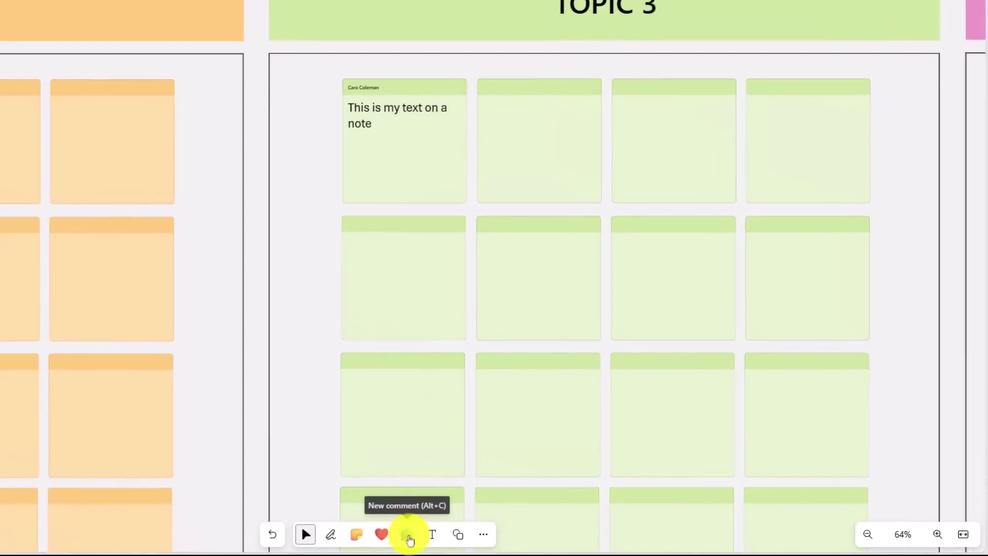
left_click(409, 537)
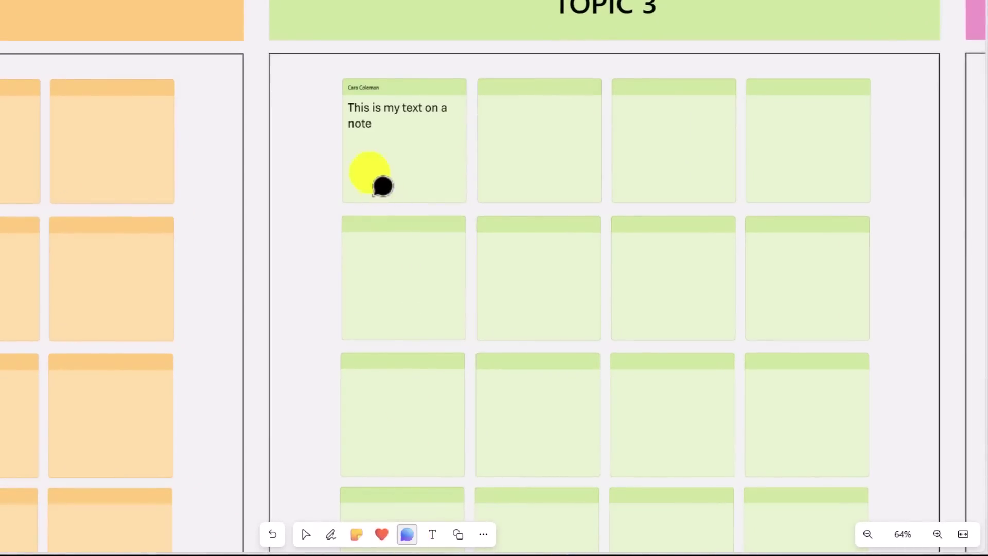
left_click(456, 181)
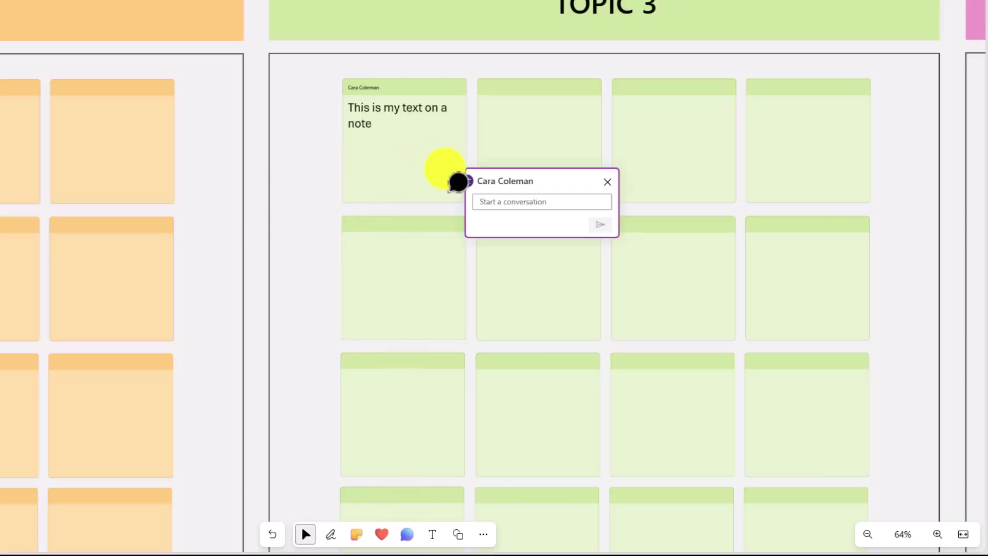
type("The new commenting feature is great!")
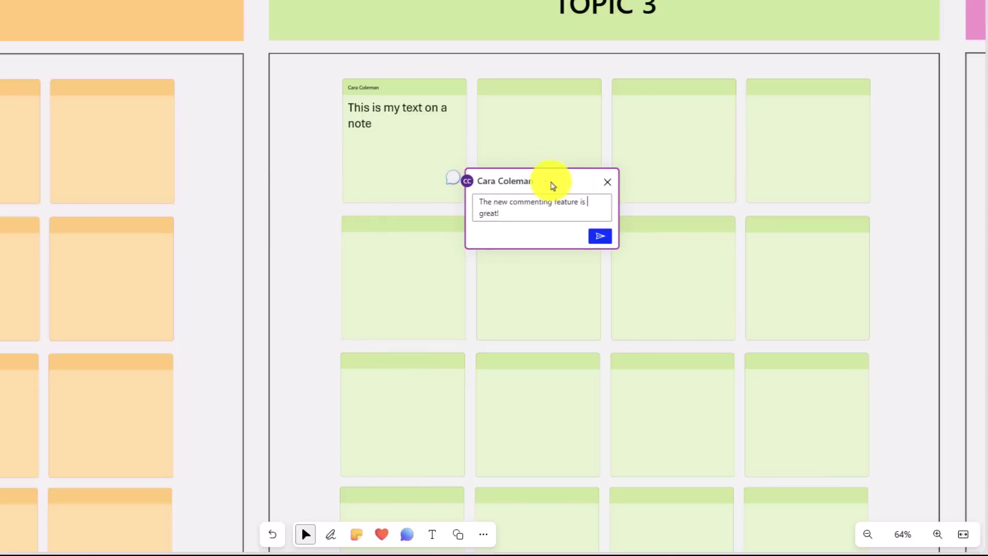
left_click(599, 237)
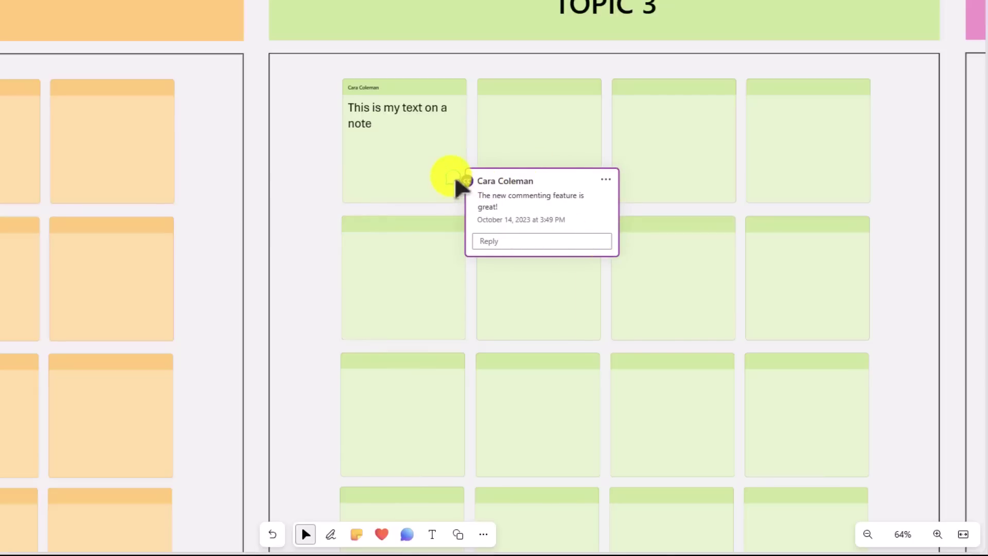
mouse_move(444, 186)
left_mouse_down()
mouse_move(362, 188)
mouse_move(470, 139)
mouse_move(451, 178)
left_mouse_up()
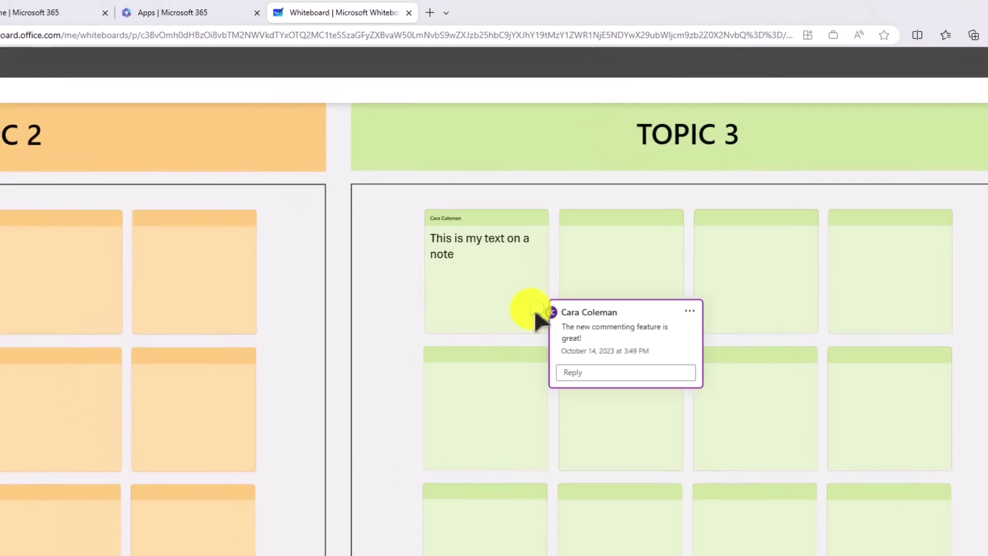
scroll(545, 307, "up", 5)
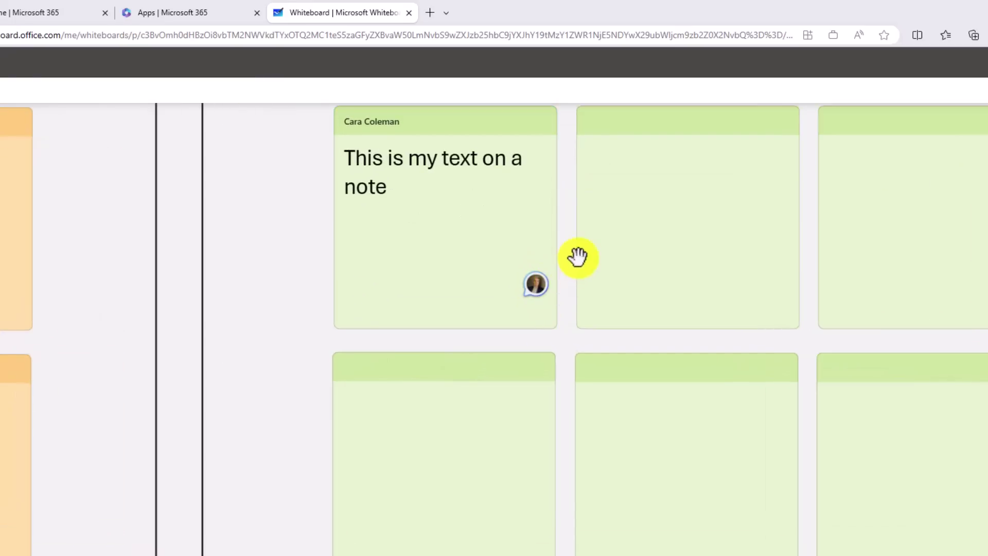
scroll(586, 252, "down", 2)
scroll(585, 246, "down", 3)
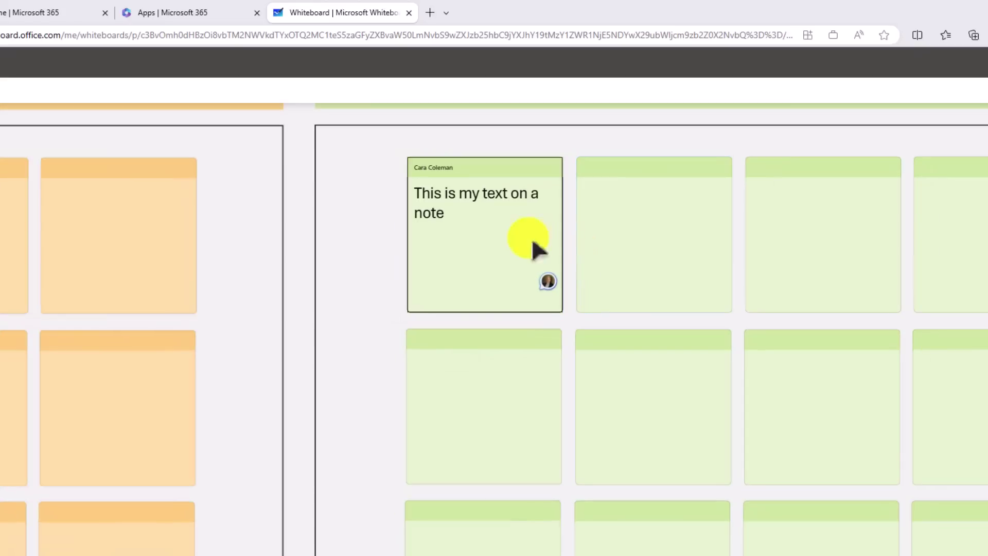
left_click(478, 205)
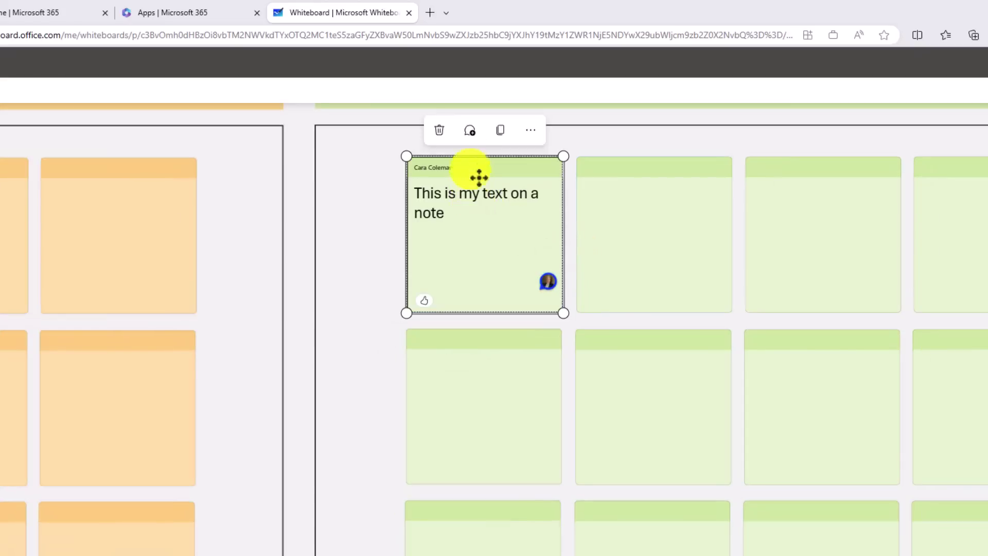
left_click(470, 135)
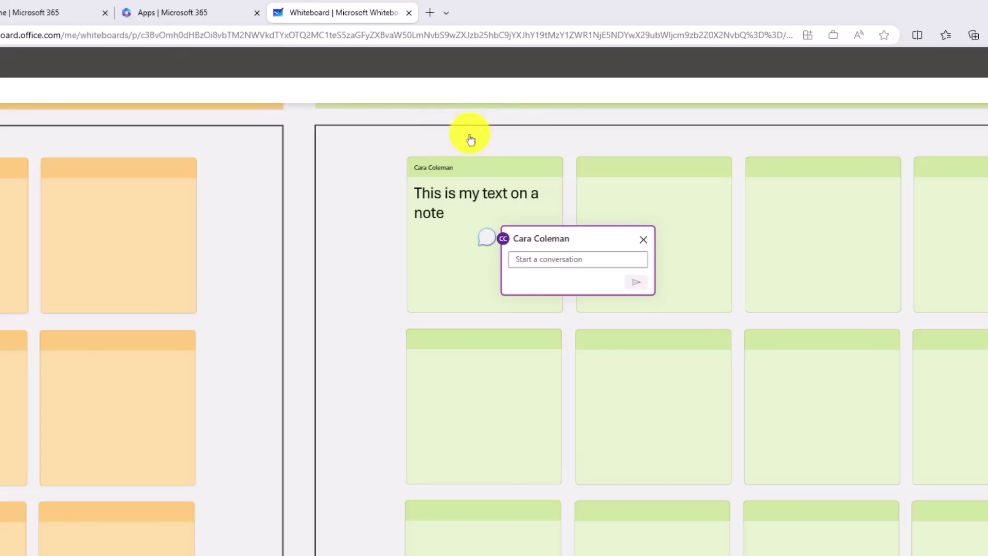
left_click(644, 241)
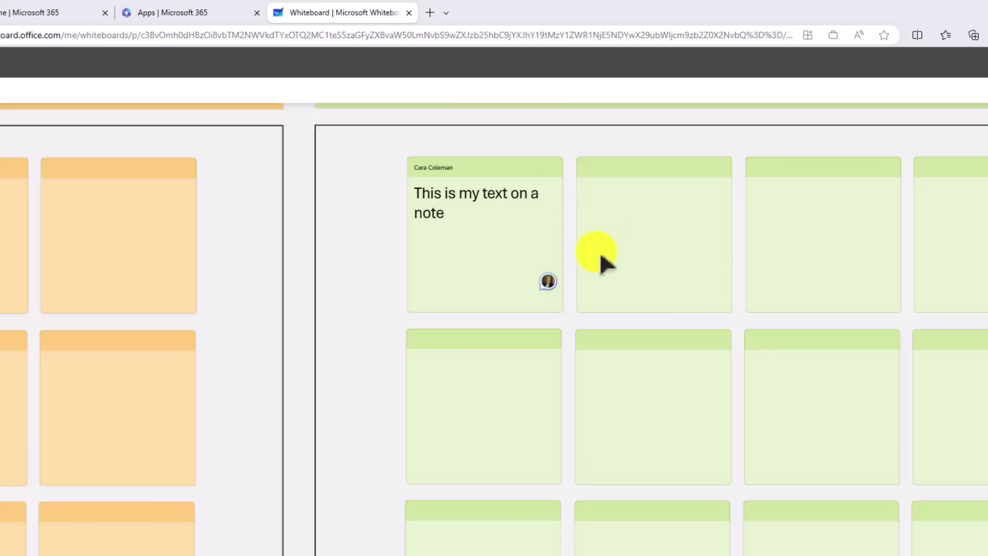
left_click(547, 282)
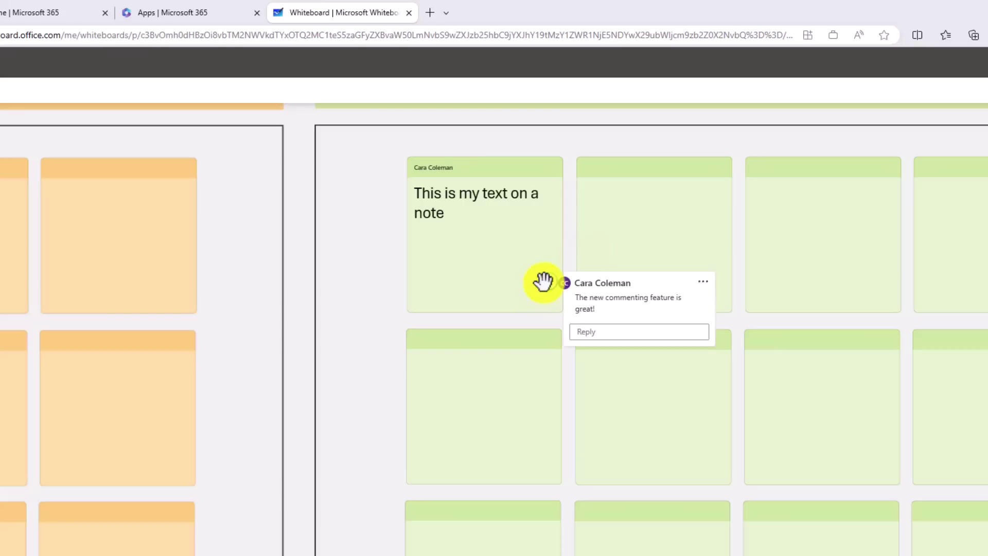
left_click(703, 282)
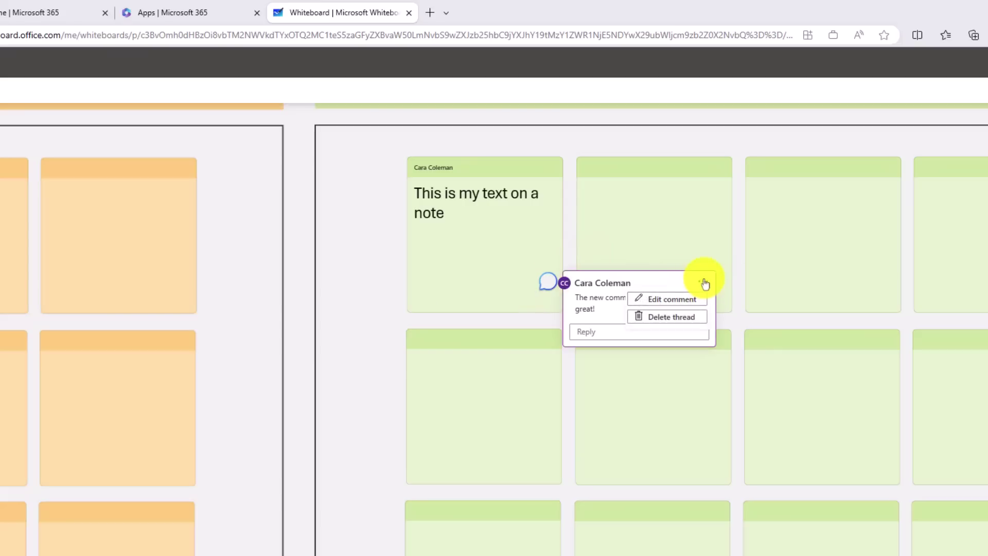
left_click(674, 301)
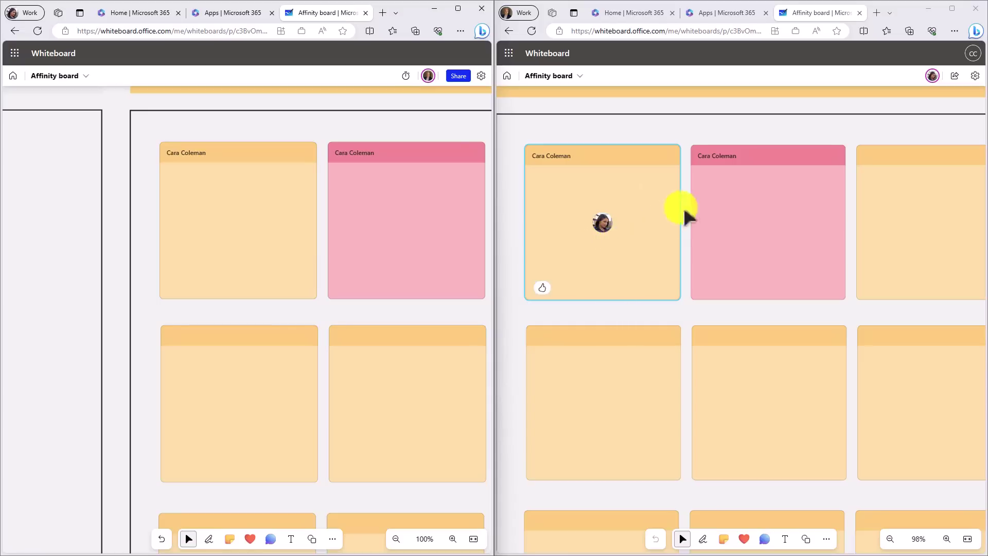
Step: Write 'I am typing in real time!' on the pink note and 'Now I'm typing on the left hand side' on the yellow one
double_click(714, 181)
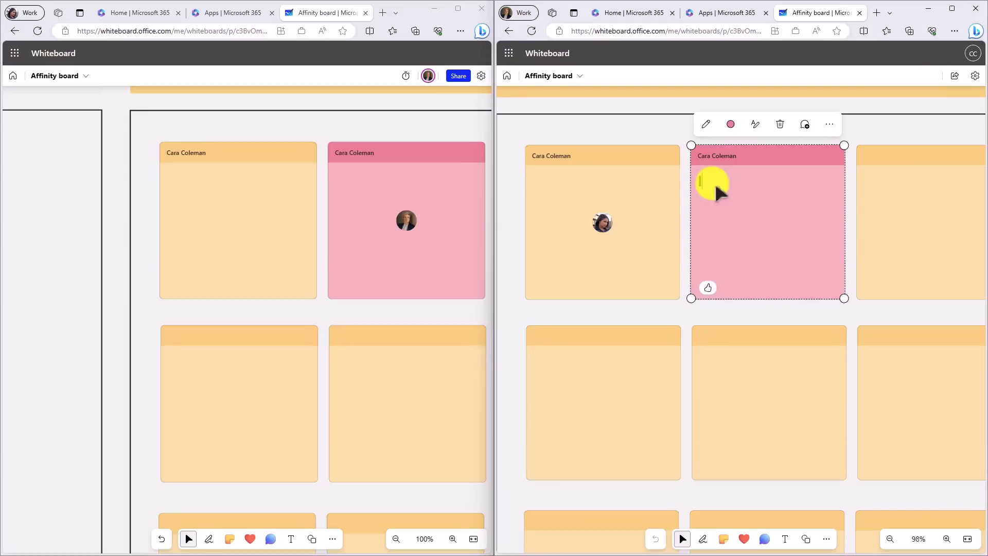
type("I am typing in real t")
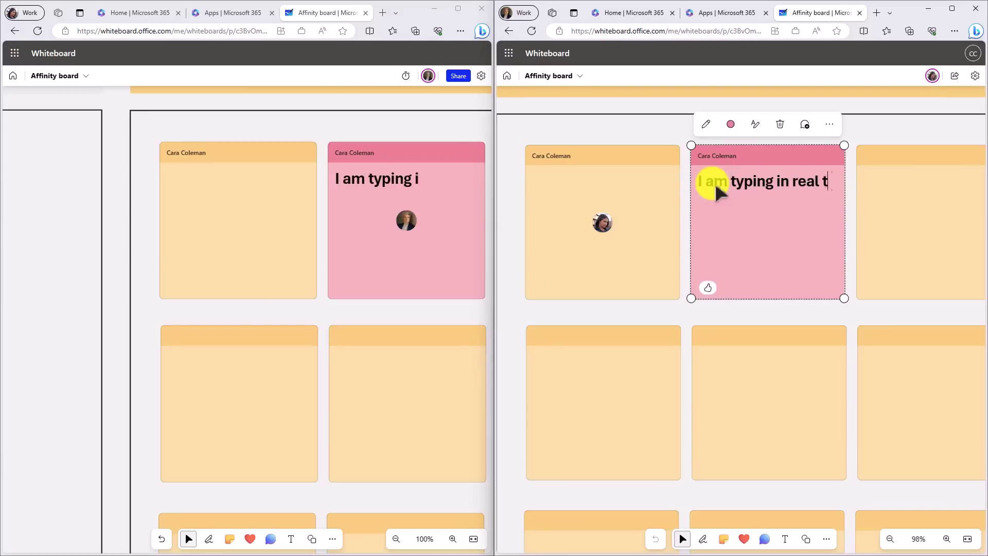
type("ime!")
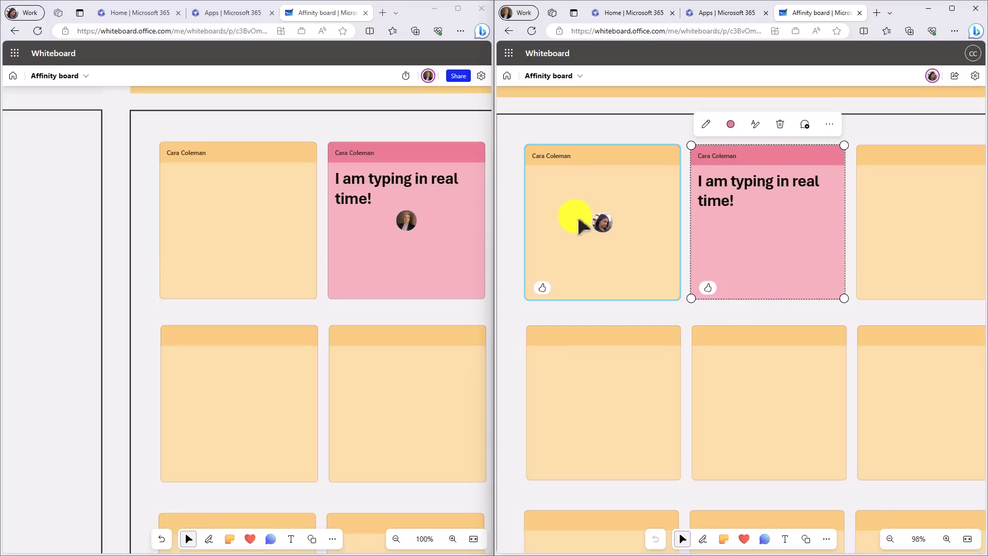
left_click(178, 183)
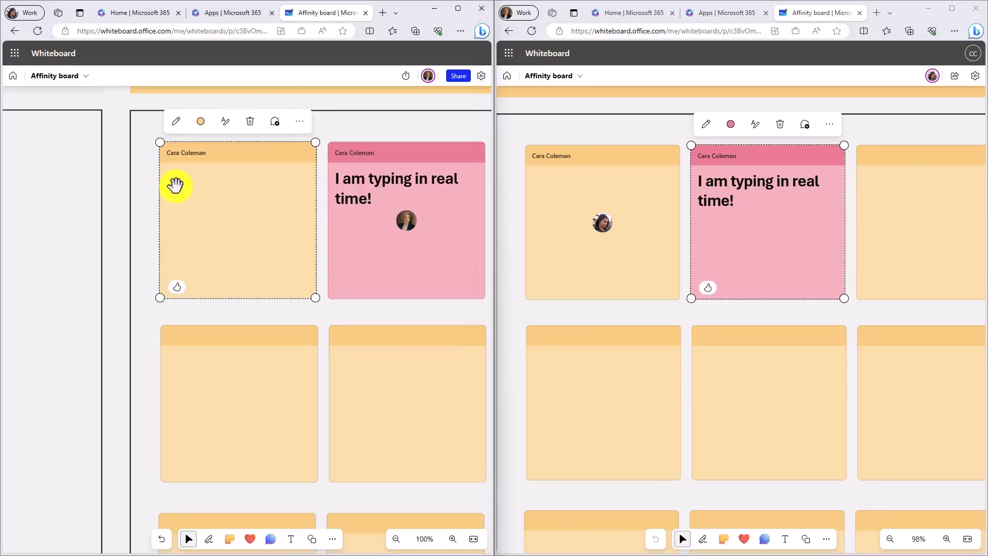
type("Now I'm typing on the lef")
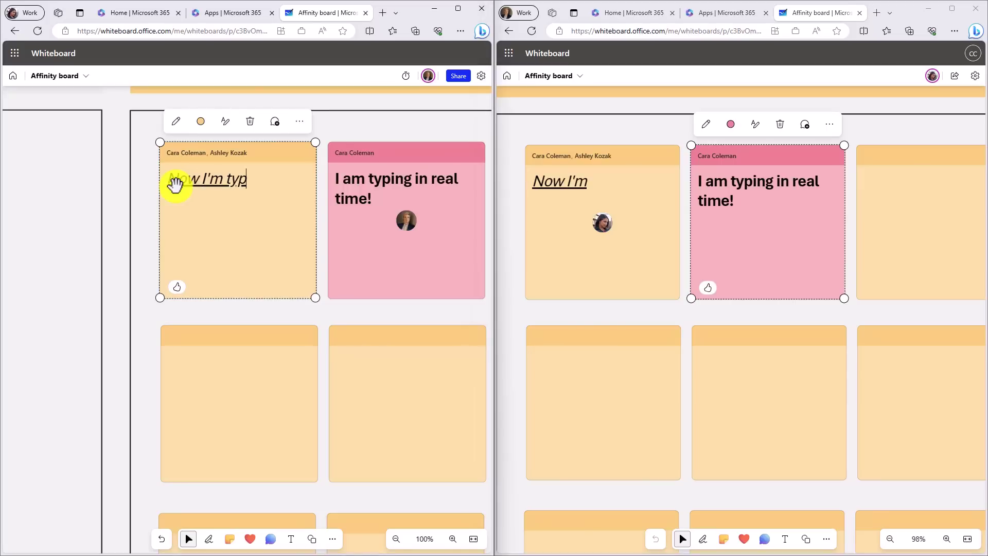
type("t hand side")
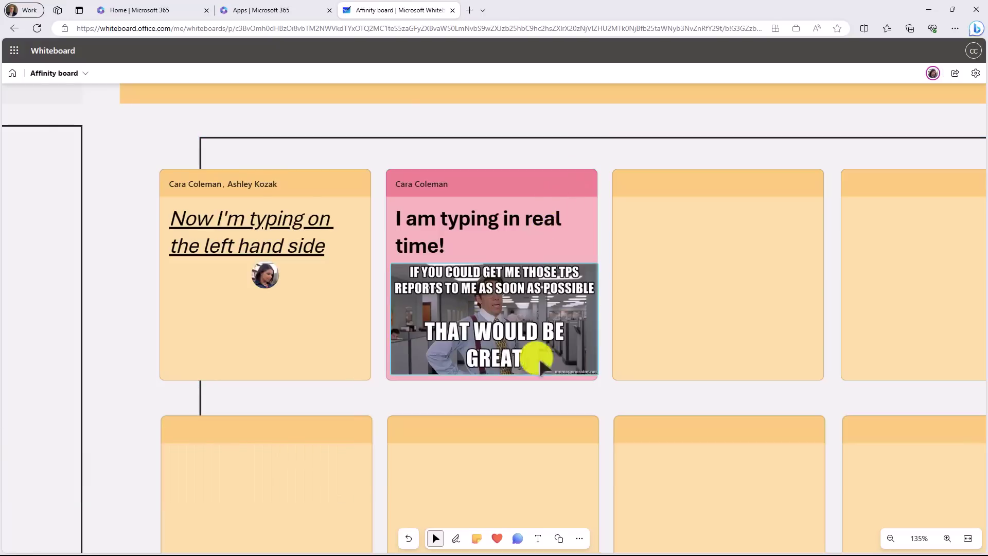
Step: Open the pink image note's alt text and cancel it unchanged, then reopen More options
left_click(565, 199)
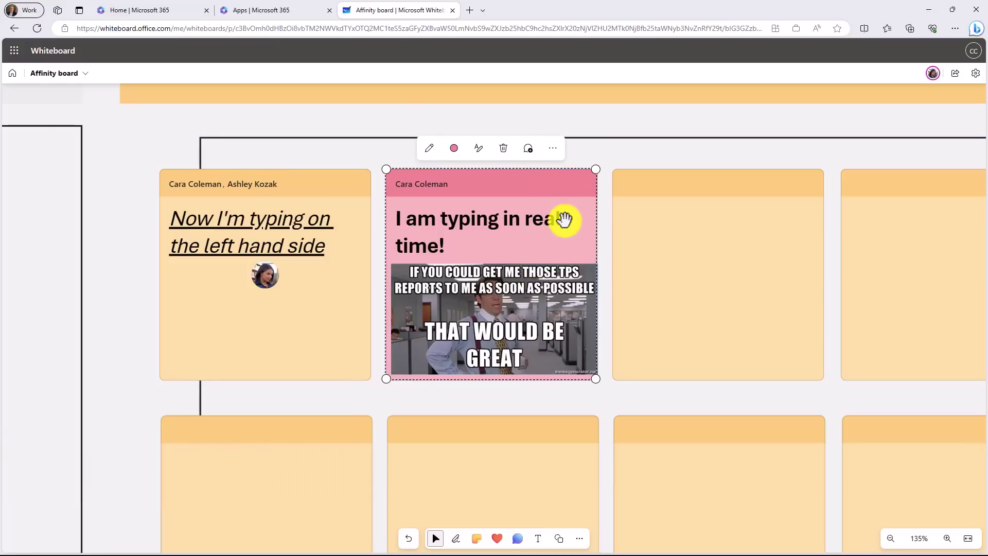
left_click(553, 148)
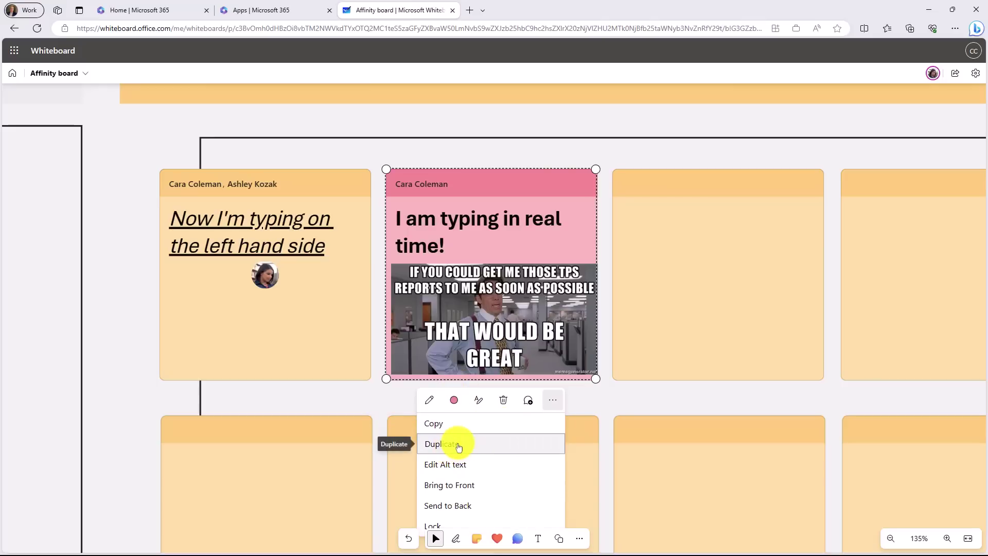
left_click(465, 465)
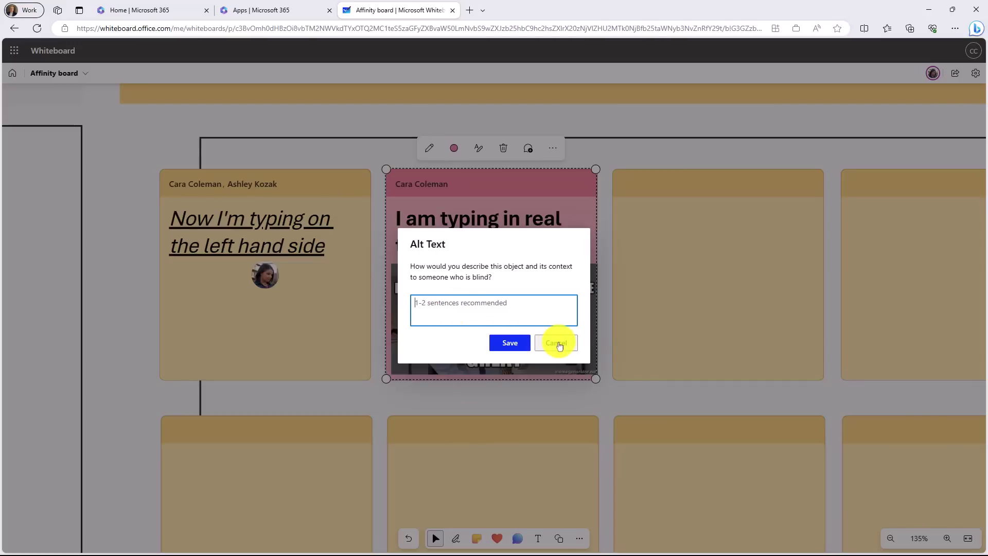
left_click(560, 345)
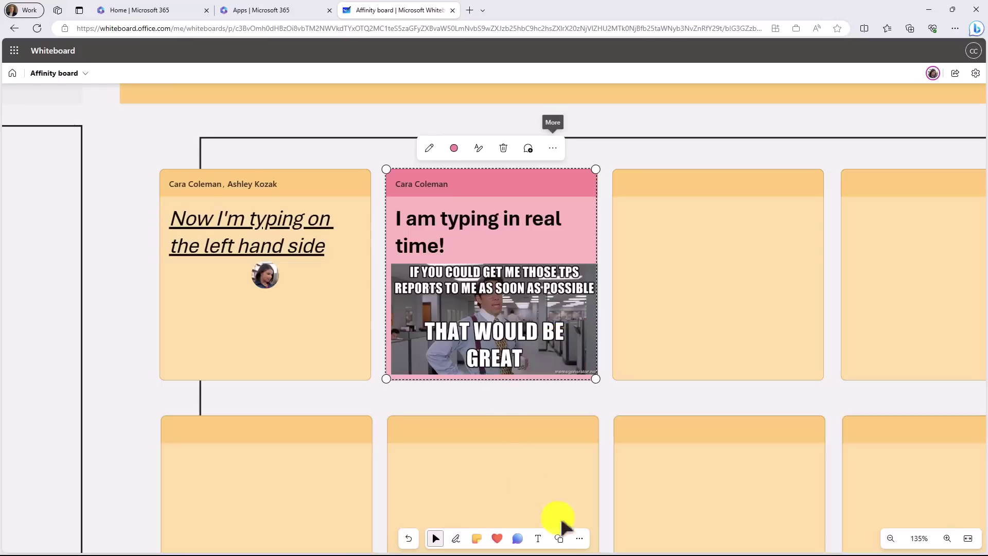
left_click(552, 147)
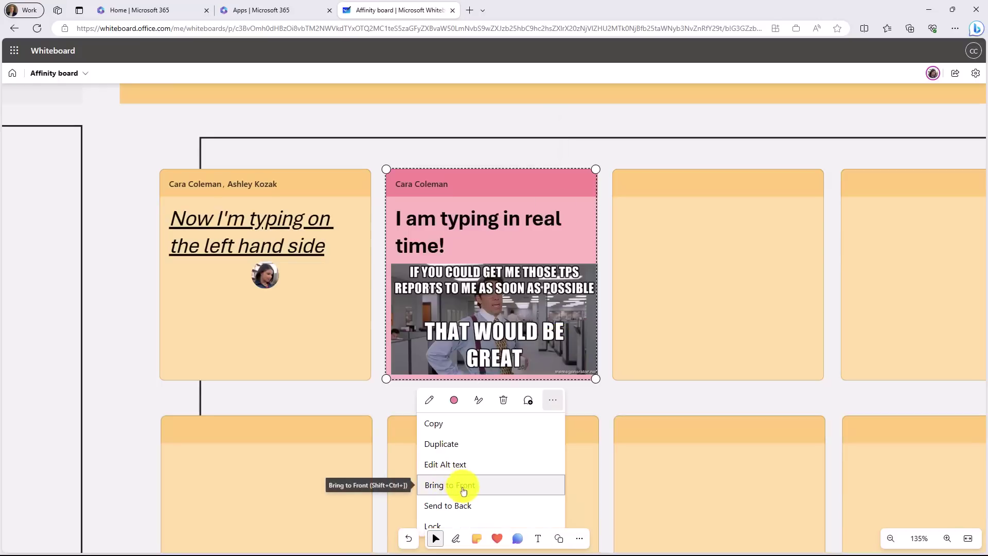
Step: Lock the pink meme note, then unlock it again
left_click(450, 522)
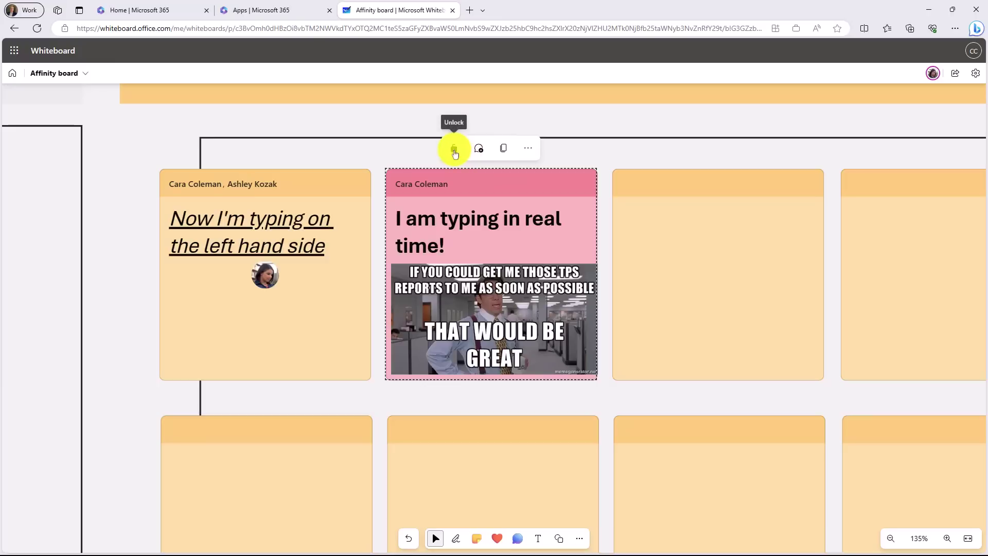
left_click(528, 149)
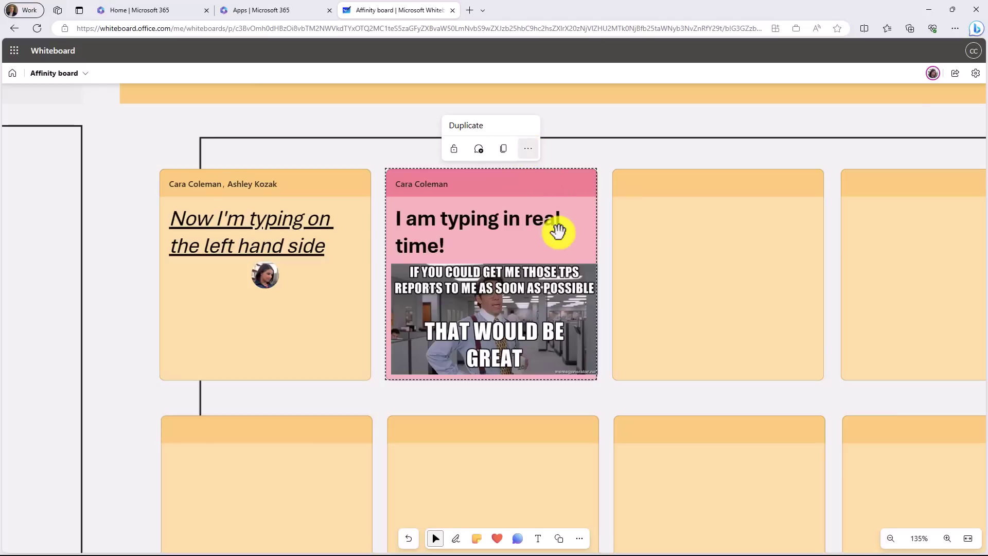
left_click(453, 149)
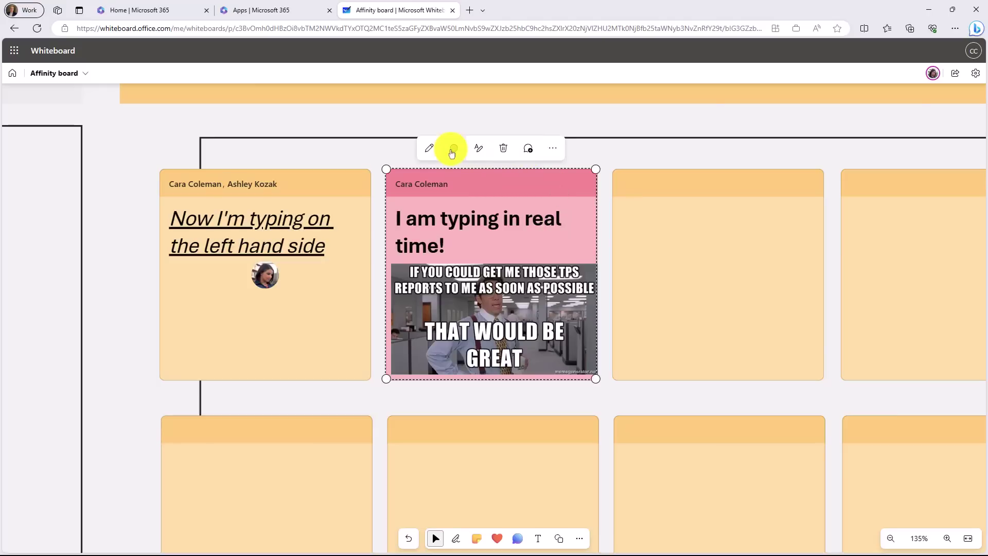
left_click(552, 155)
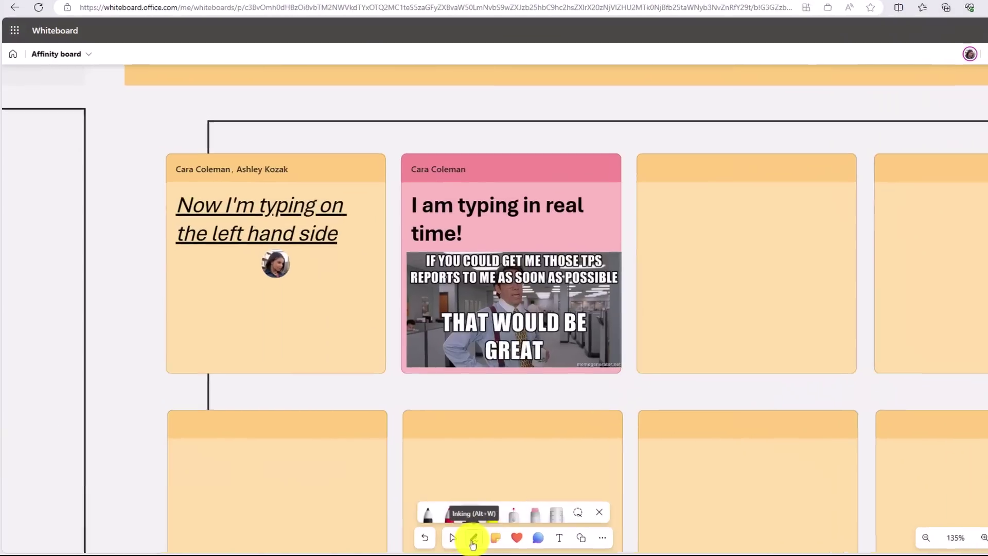
Step: Set the red pen thickness to 6 and draw a solid red wave on the left note
left_click(455, 540)
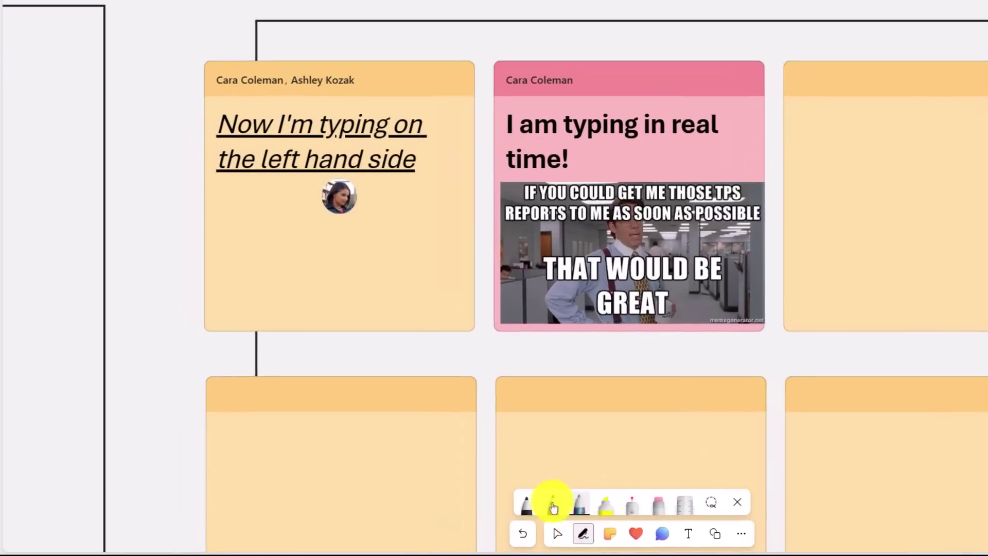
left_click(561, 509)
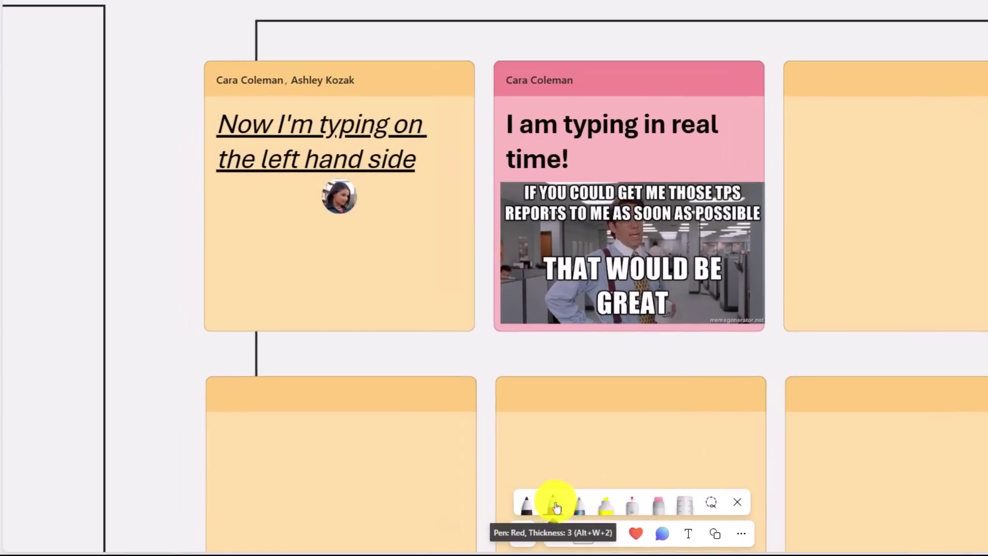
left_click(561, 508)
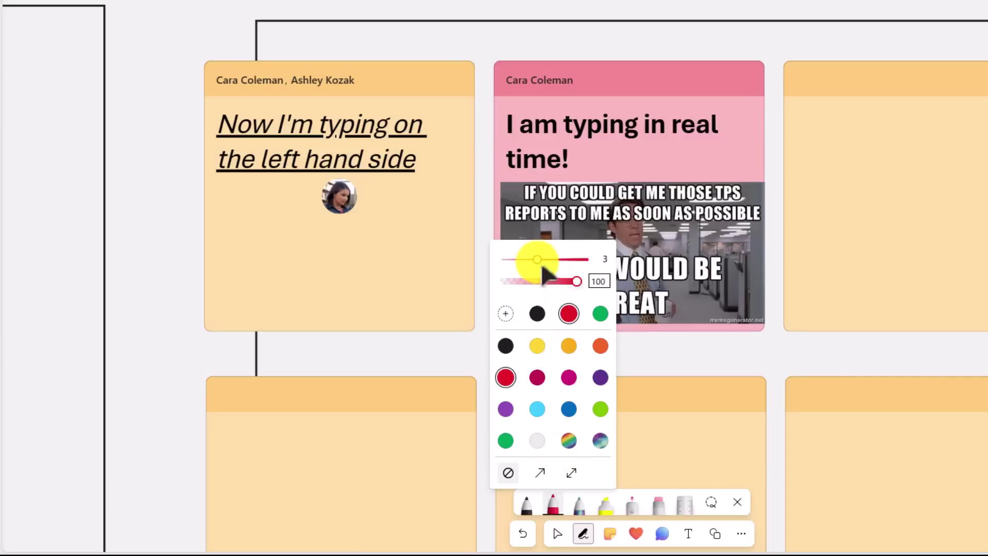
left_click_drag(537, 260, 585, 266)
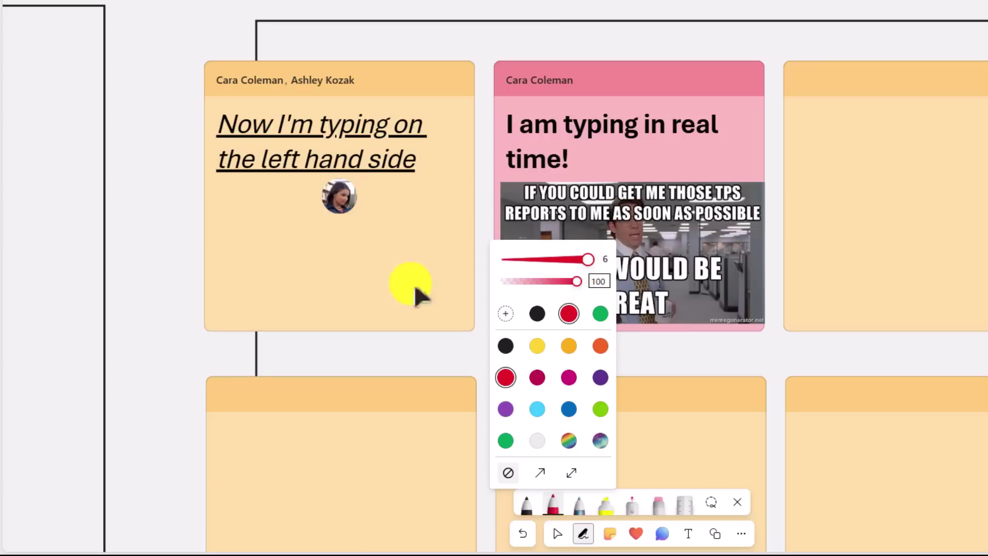
mouse_move(227, 265)
left_mouse_down()
mouse_move(258, 257)
mouse_move(366, 273)
mouse_move(419, 264)
mouse_move(437, 246)
left_mouse_up()
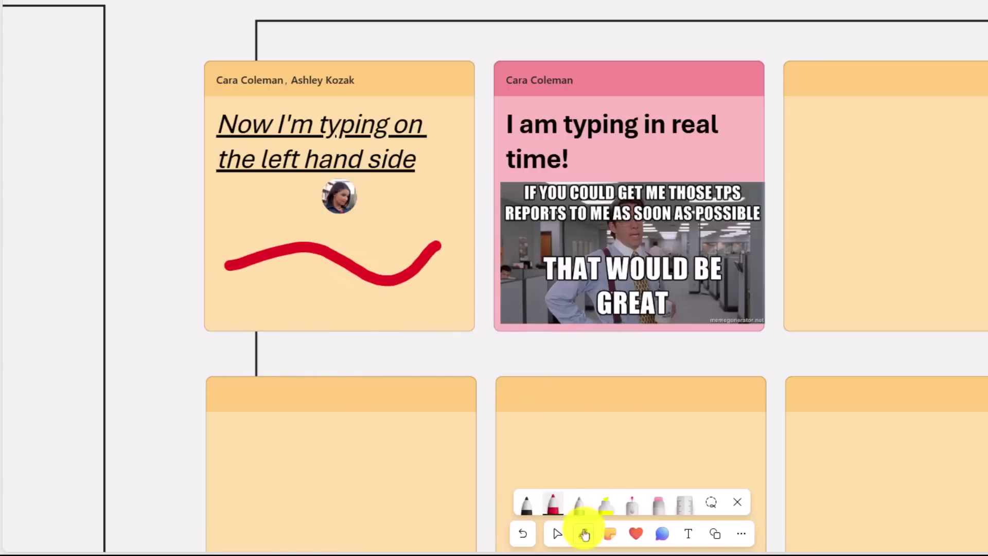
Step: Lower the red pen's opacity to 50 and draw a half-transparent wave below the first
left_click(583, 534)
left_click(585, 535)
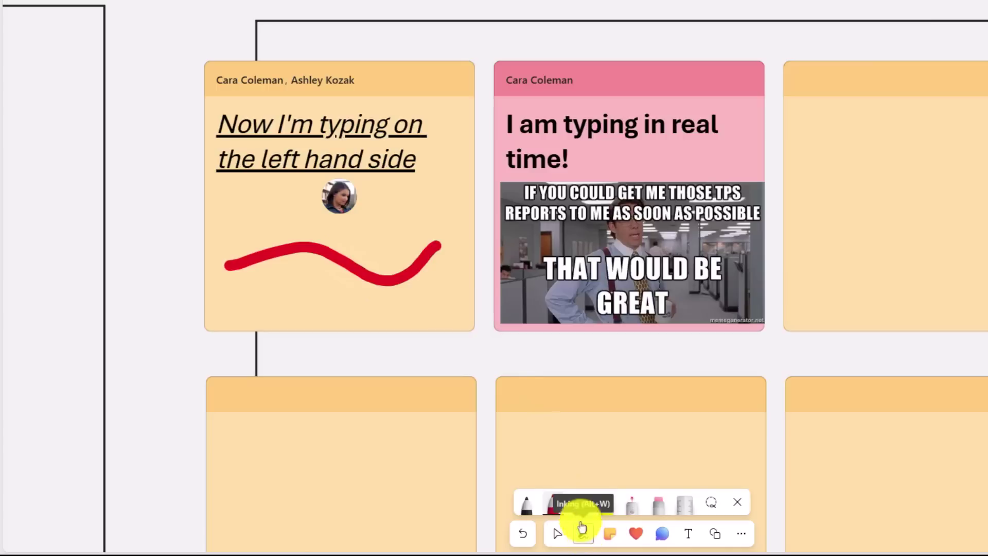
left_click(553, 503)
left_click_drag(577, 282, 540, 282)
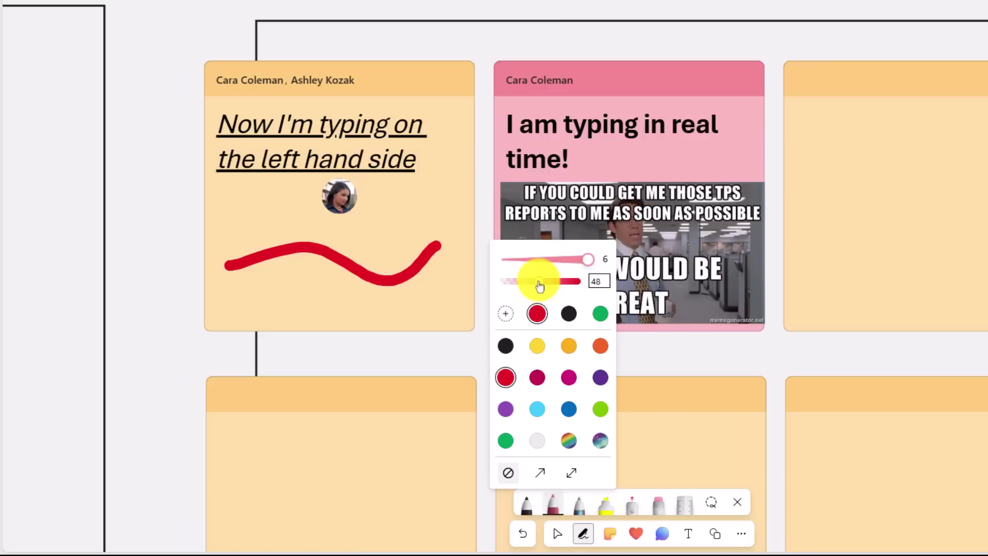
left_click(597, 281)
type("50")
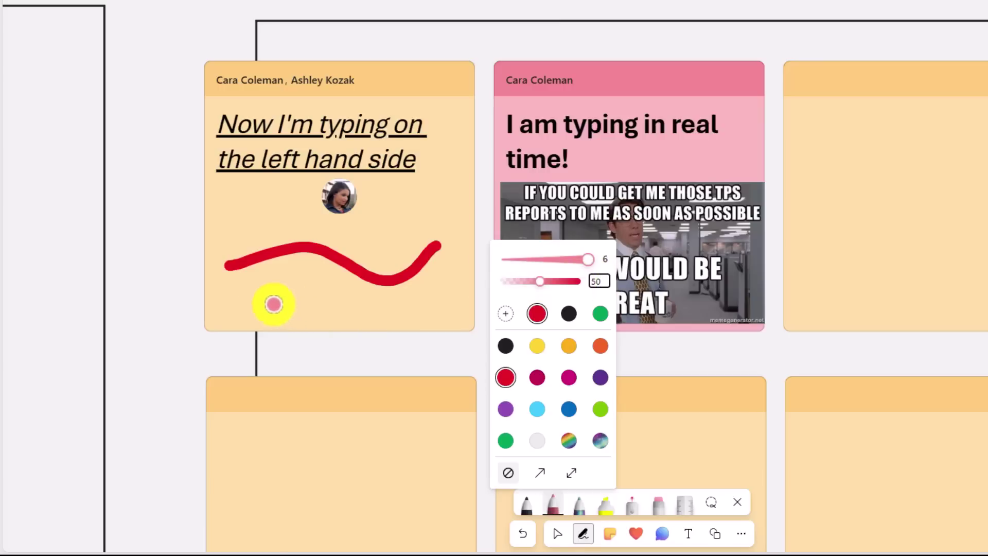
mouse_move(242, 310)
left_mouse_down()
mouse_move(298, 288)
mouse_move(399, 316)
mouse_move(449, 283)
left_mouse_up()
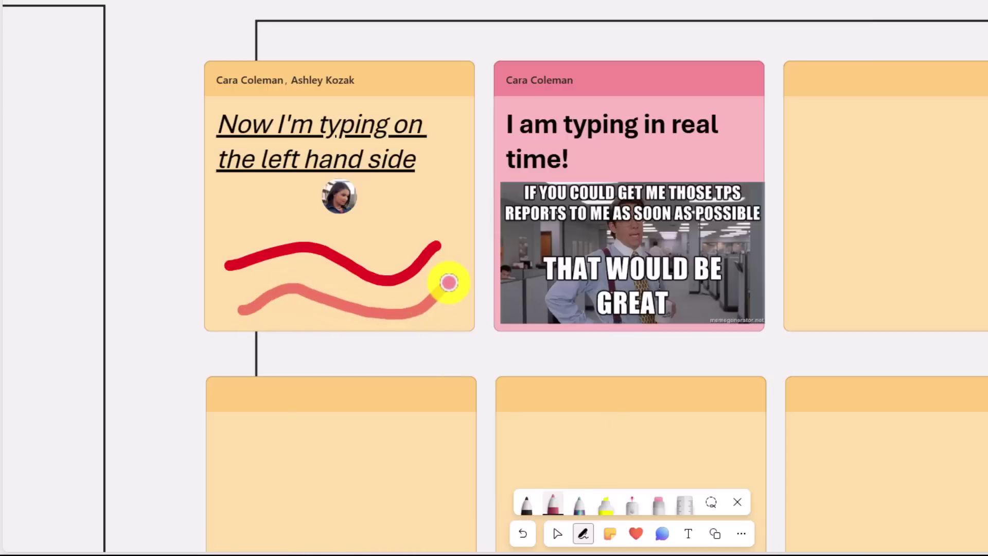
Step: Switch to rainbow colour at opacity 15 and loop around the pink note's heading
left_click(554, 503)
left_click_drag(540, 281, 515, 285)
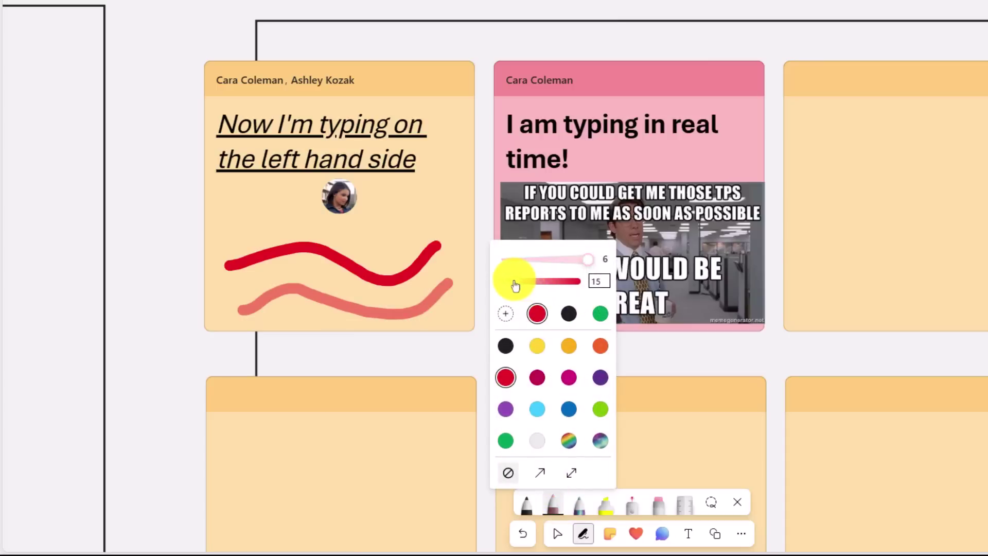
left_click(569, 441)
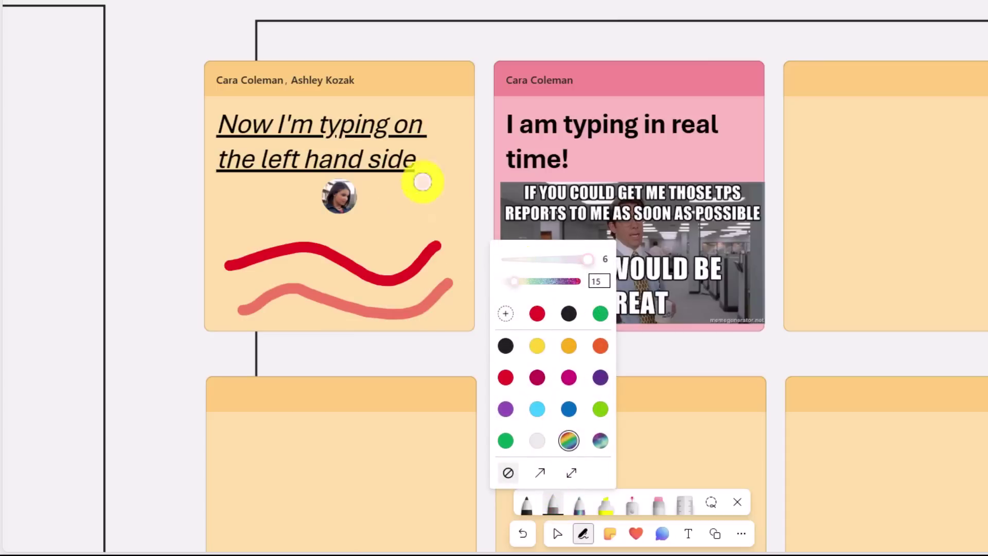
mouse_move(516, 105)
left_mouse_down()
mouse_move(672, 103)
mouse_move(737, 132)
mouse_move(638, 168)
mouse_move(545, 177)
mouse_move(490, 137)
mouse_move(505, 106)
left_mouse_up()
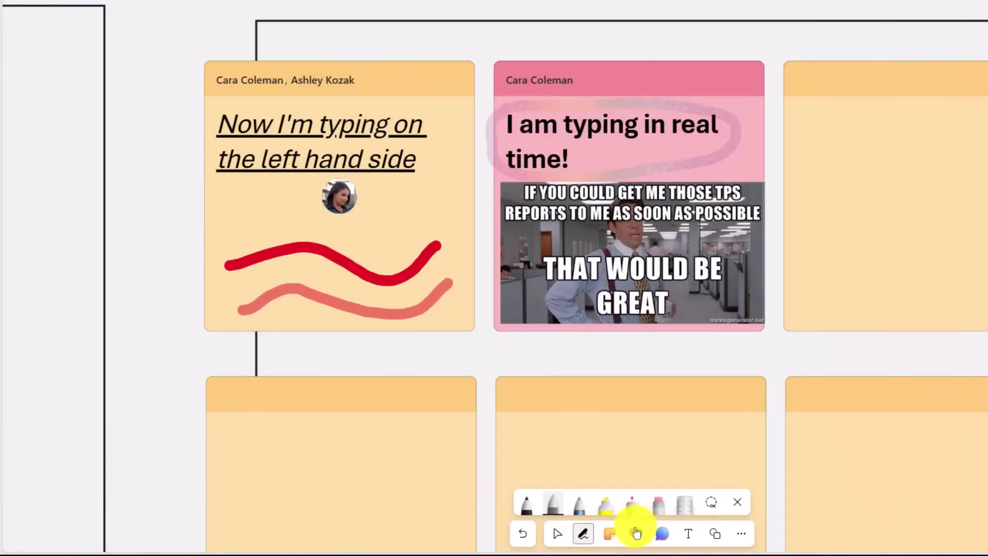
Step: Place a party popper reaction on the pink note and a fire reaction on the left note
left_click(636, 536)
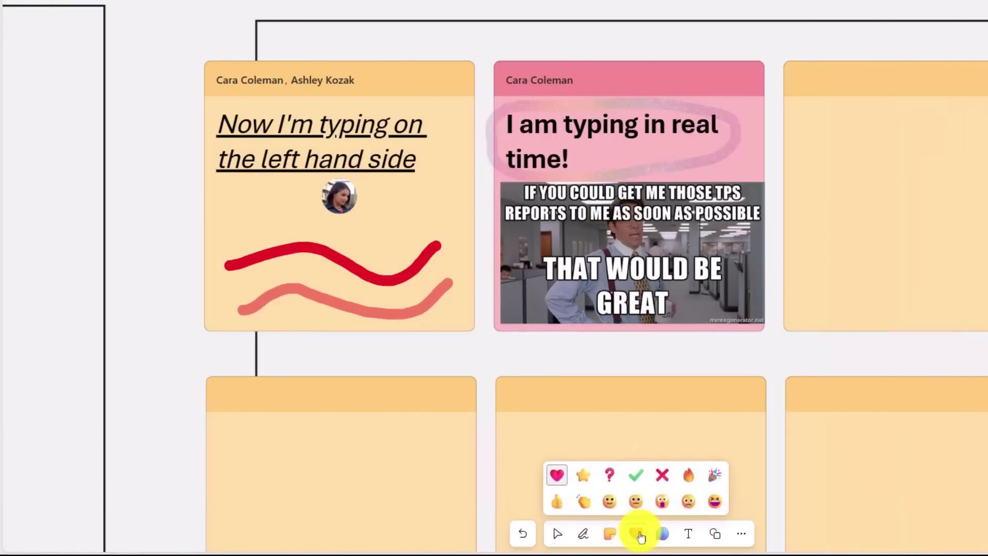
left_click(715, 483)
left_click(754, 159)
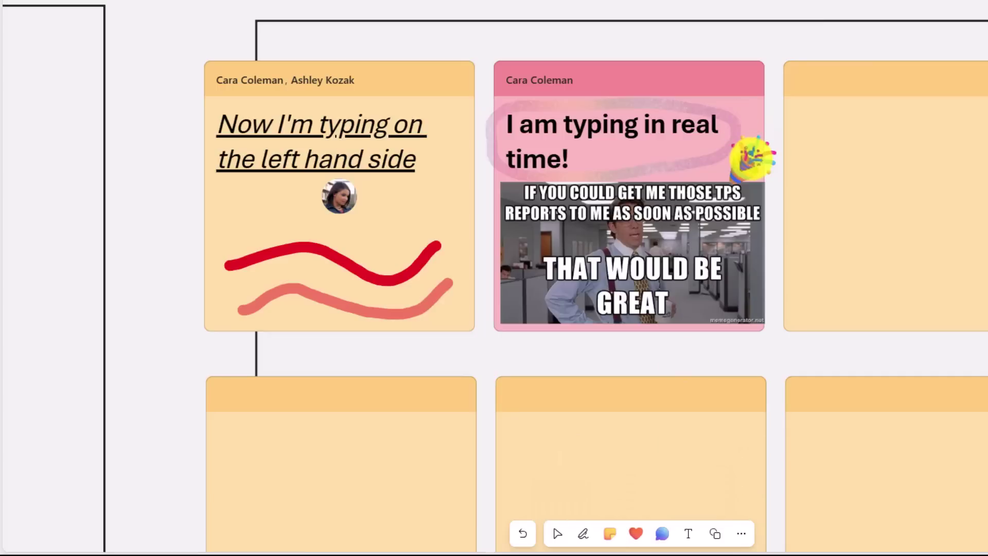
left_click(637, 534)
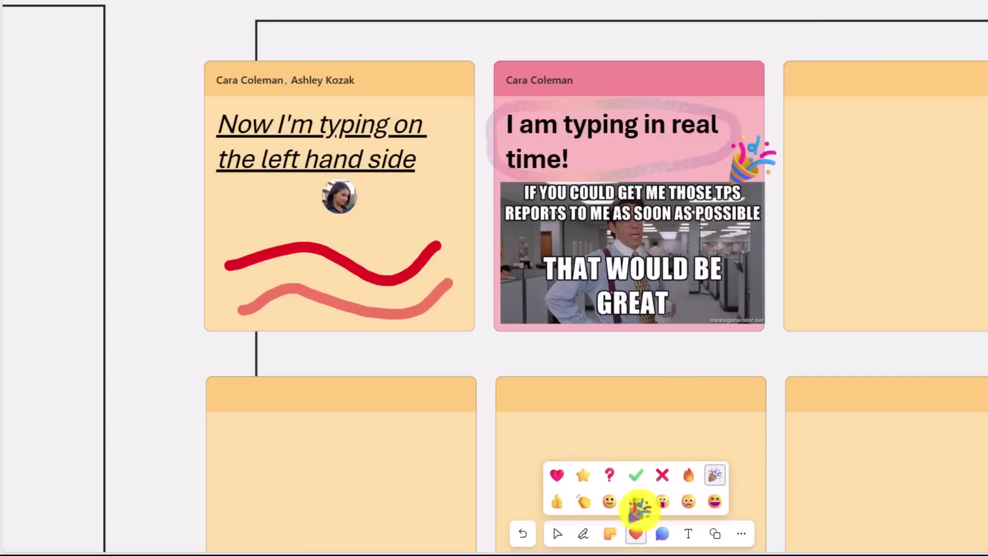
left_click(689, 475)
left_click(425, 207)
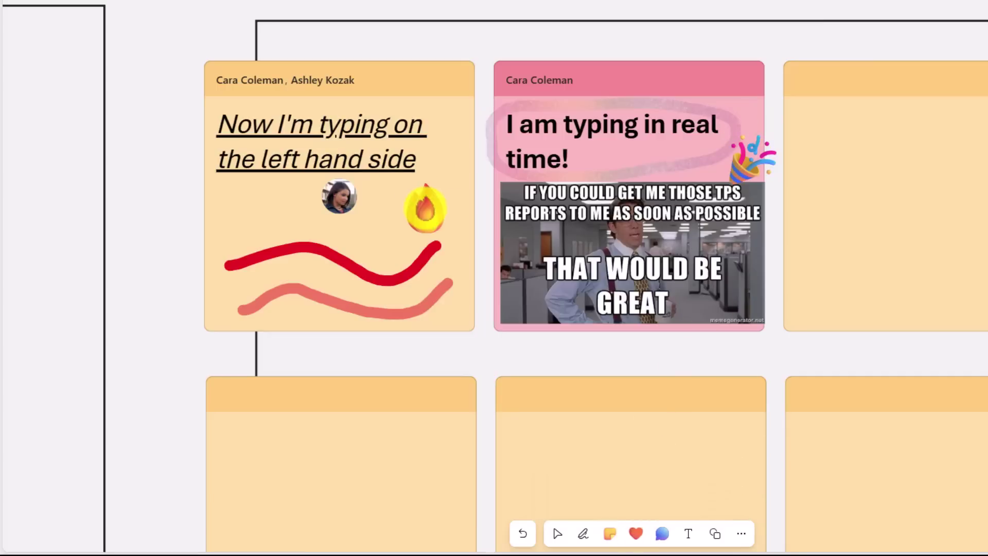
Step: Add a heart reaction to the left note
left_click(583, 533)
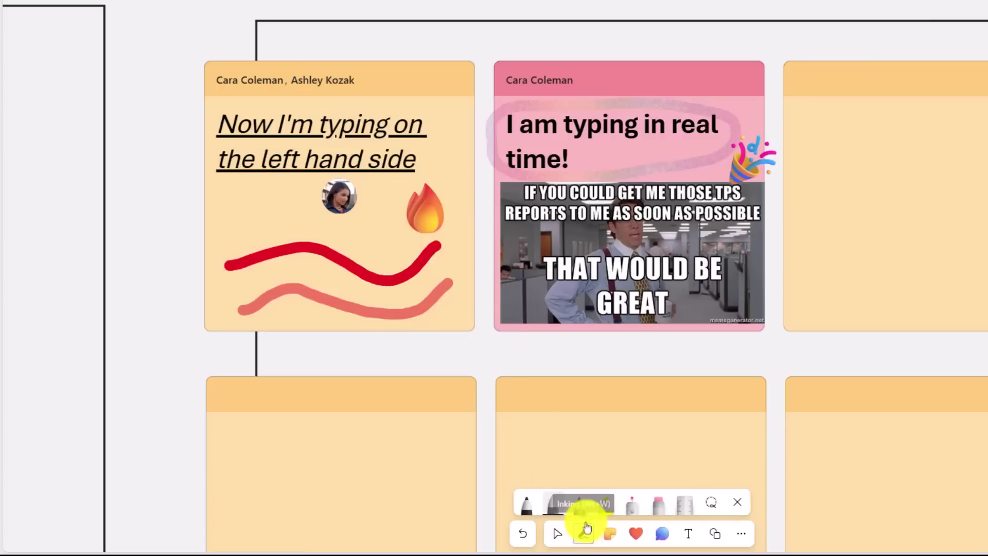
left_click(627, 532)
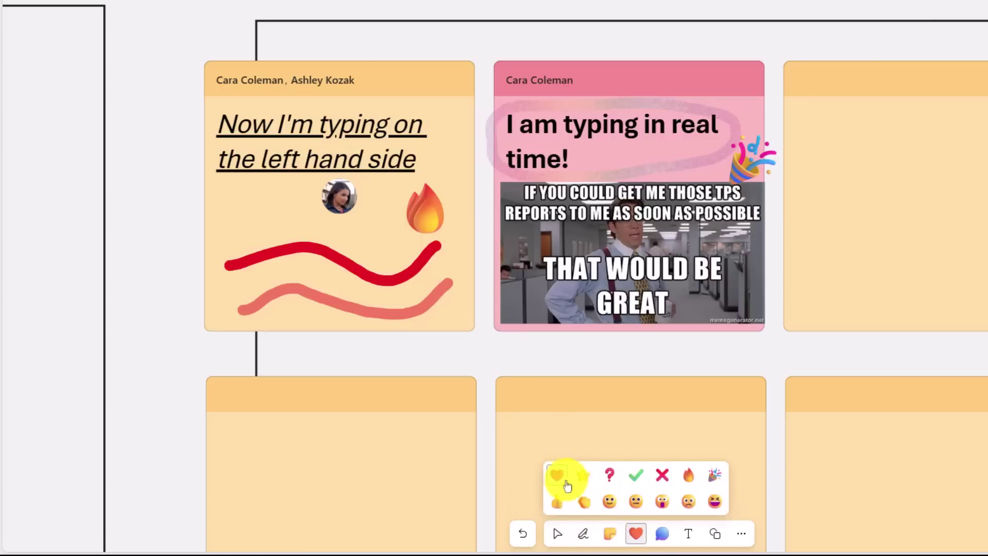
left_click(557, 476)
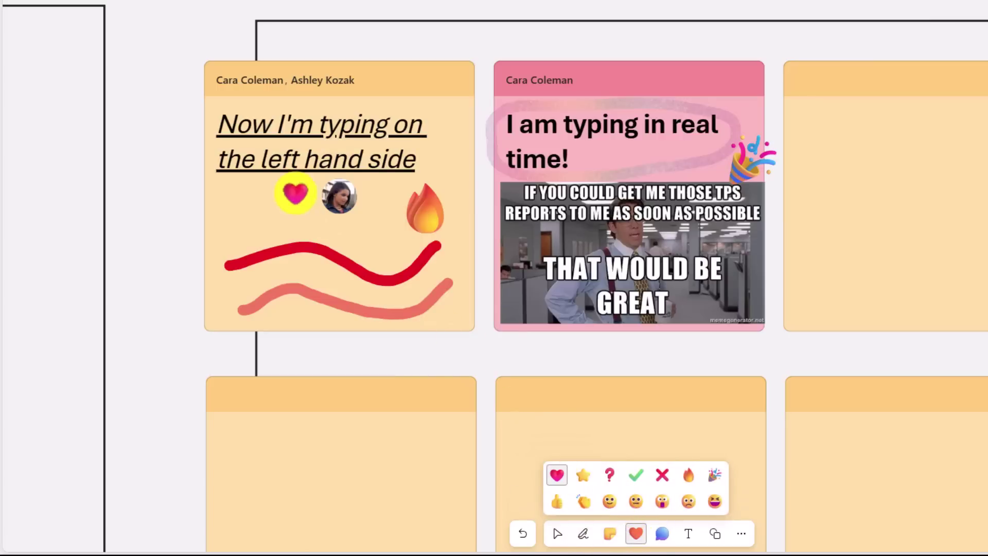
left_click(244, 204)
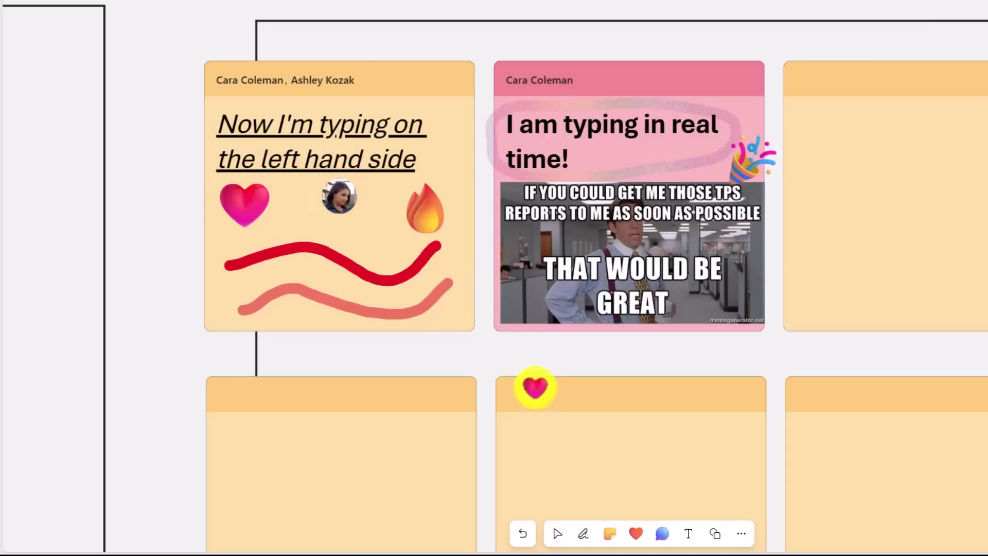
left_click(630, 534)
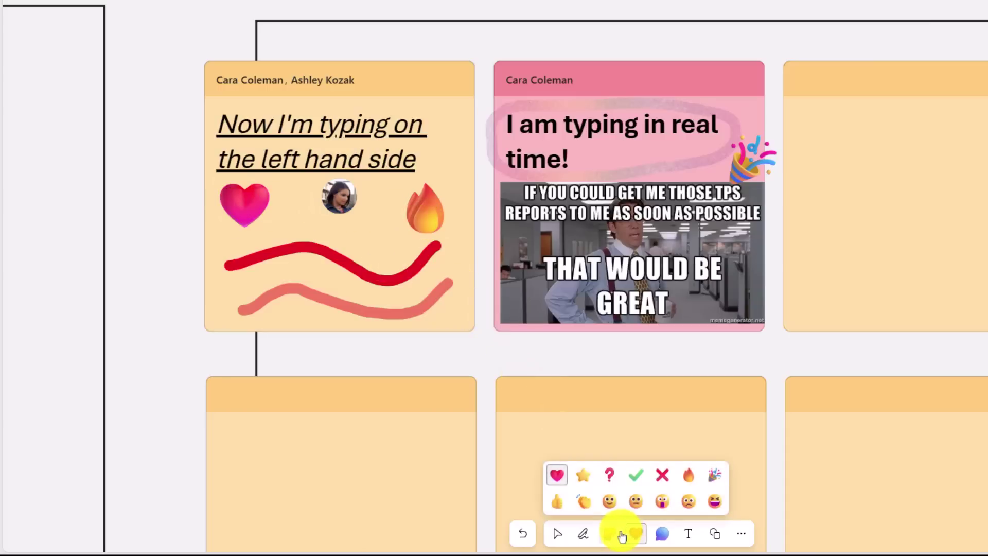